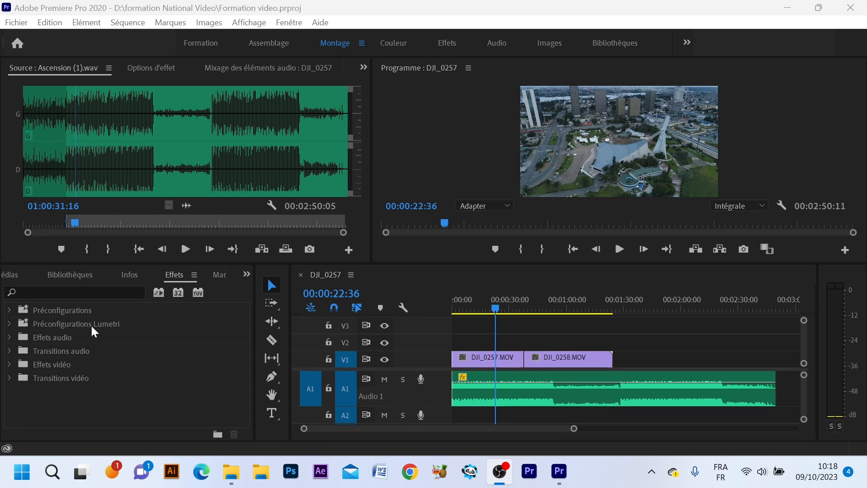
View the contents of the Formation video project, and return to the list of effects.
left_click(247, 274)
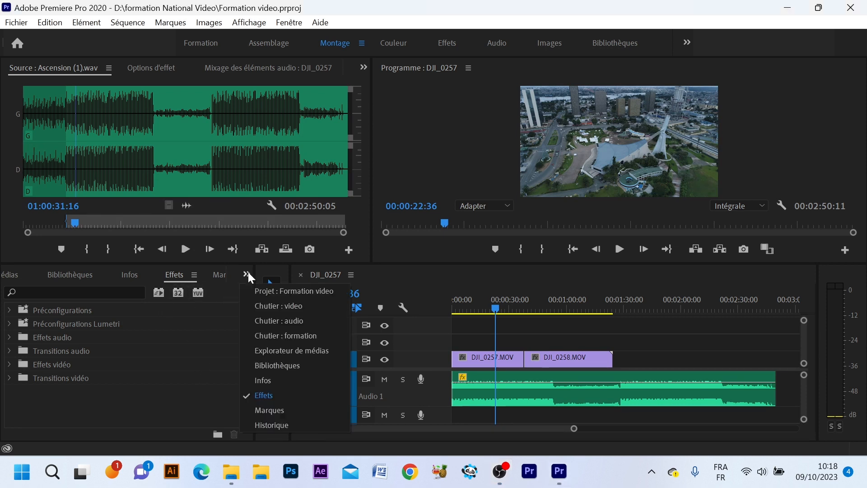
left_click(284, 287)
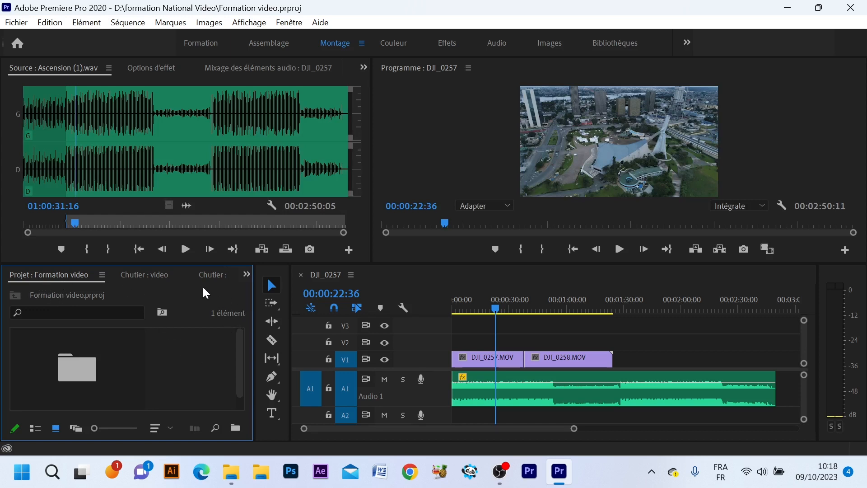
left_click(245, 277)
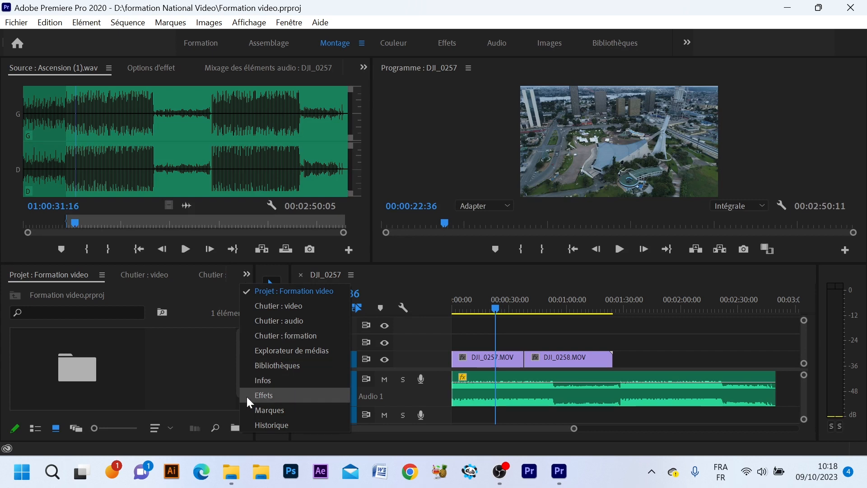
left_click(267, 396)
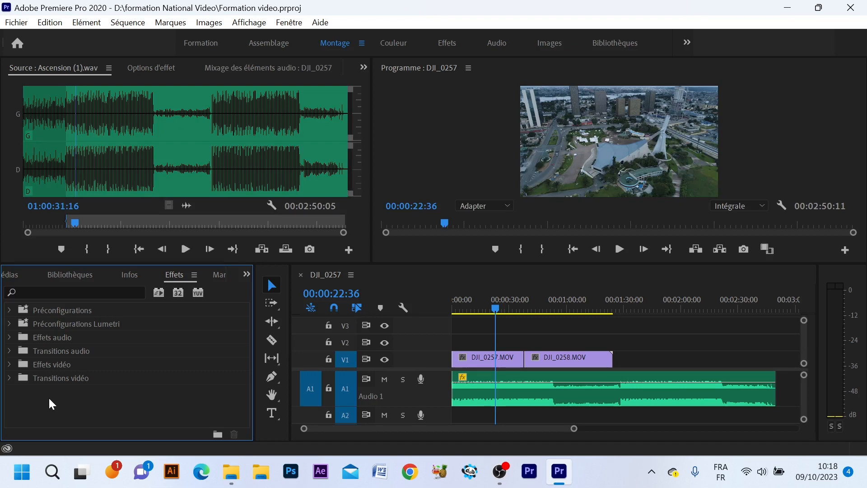
Expand the Diaphragme group of video transitions and select Diaphragme en croix.
left_click(514, 308)
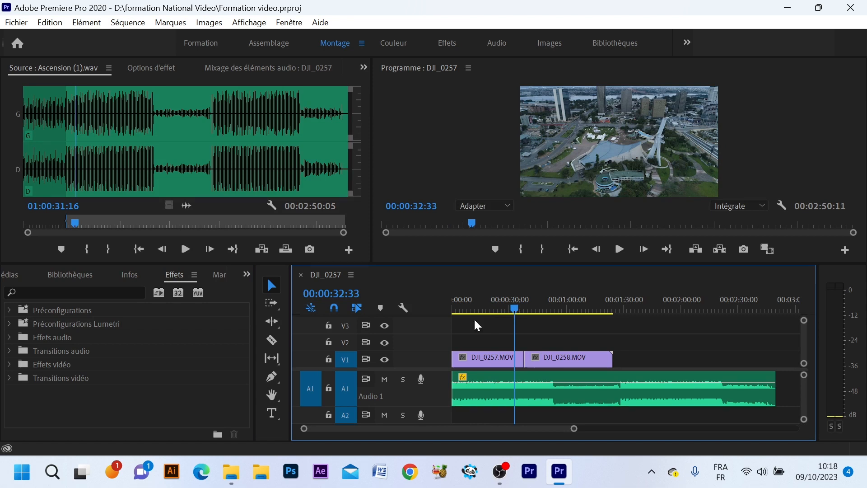
left_click(10, 377)
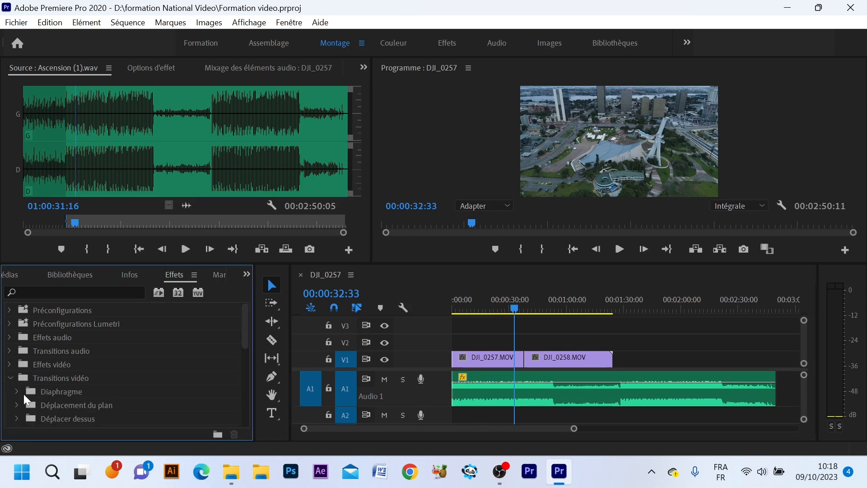
left_click_drag(244, 321, 238, 332)
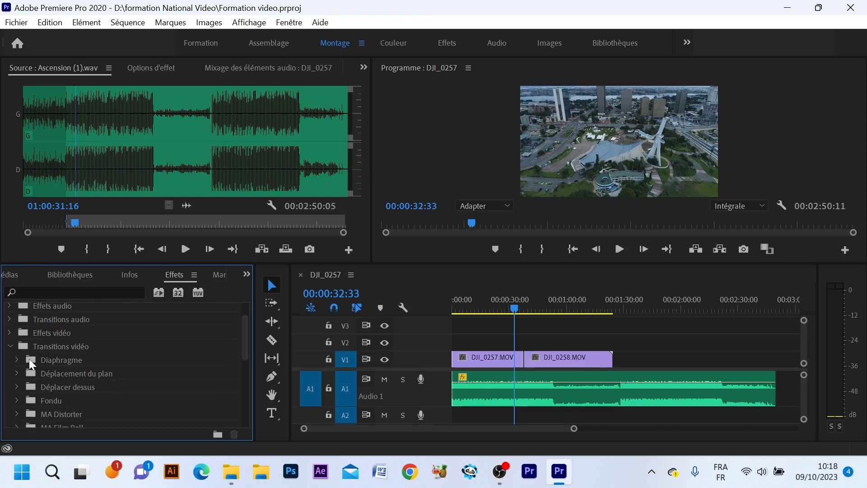
left_click(17, 360)
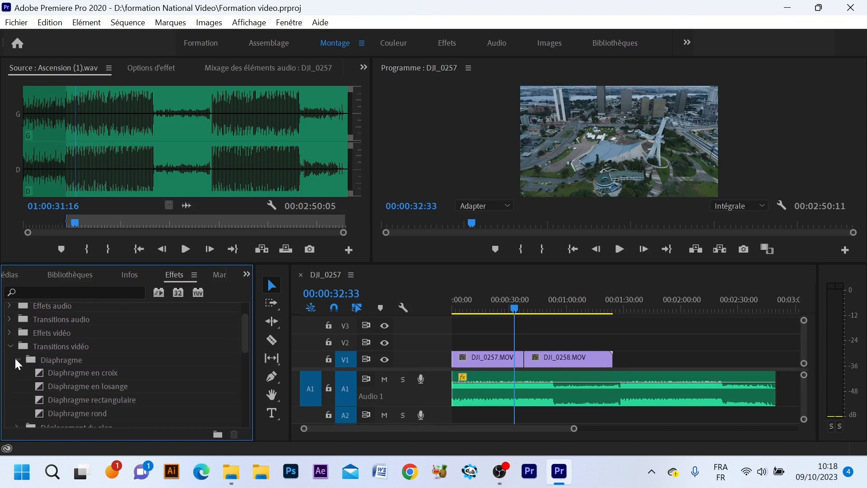
left_click(88, 371)
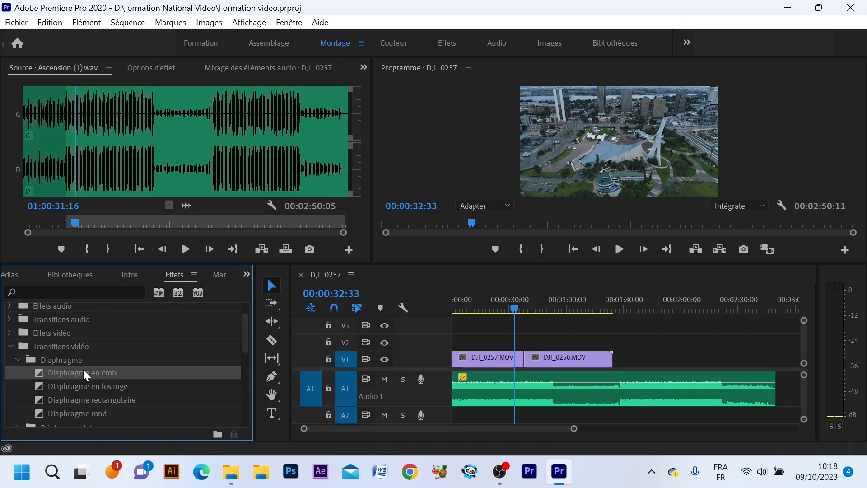
Try to place the Diaphragme en croix transition on the cut between DJI_0257.MOV and DJI_0258.MOV.
left_click_drag(83, 369, 524, 364)
key("ctrl+s")
Add the Diaphragme en croix transition centred on the cut between DJI_0257.MOV and DJI_0258.MOV, undoing a placement that ends at the cut.
left_click(524, 307)
key("equal")
key("equal")
key("equal")
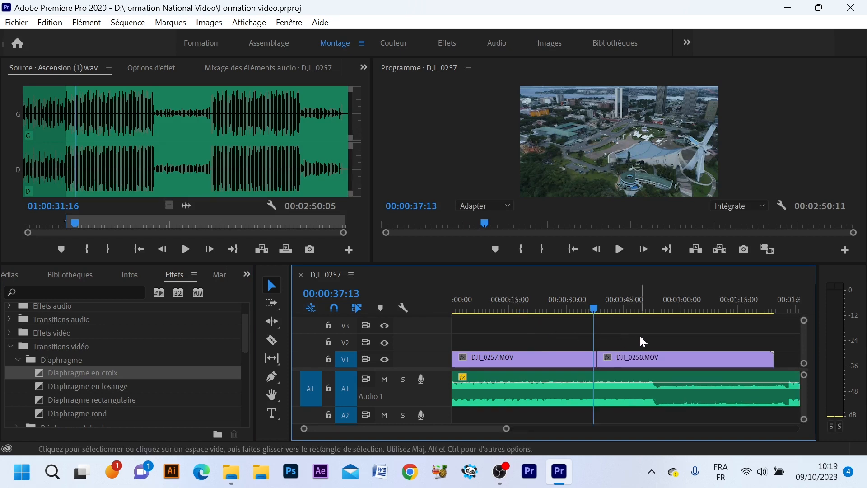
key("equal")
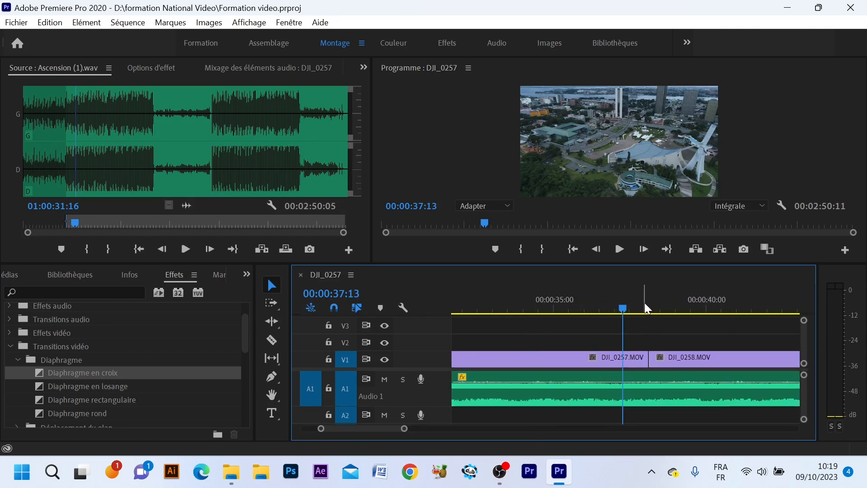
left_click(643, 302)
key("equal")
key("equal")
key("equal")
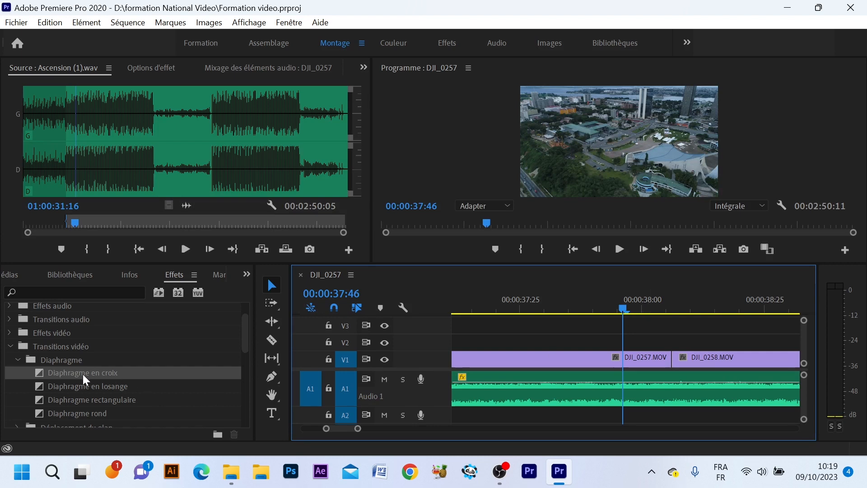
left_click_drag(102, 372, 667, 361)
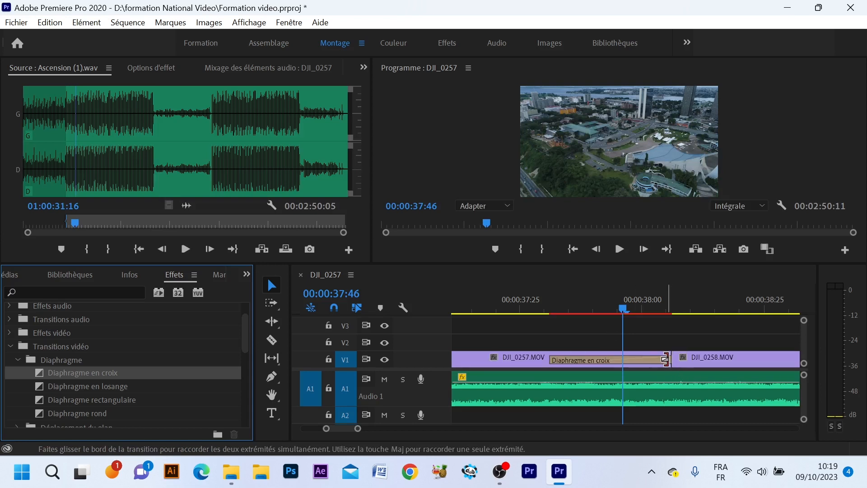
key("ctrl+z")
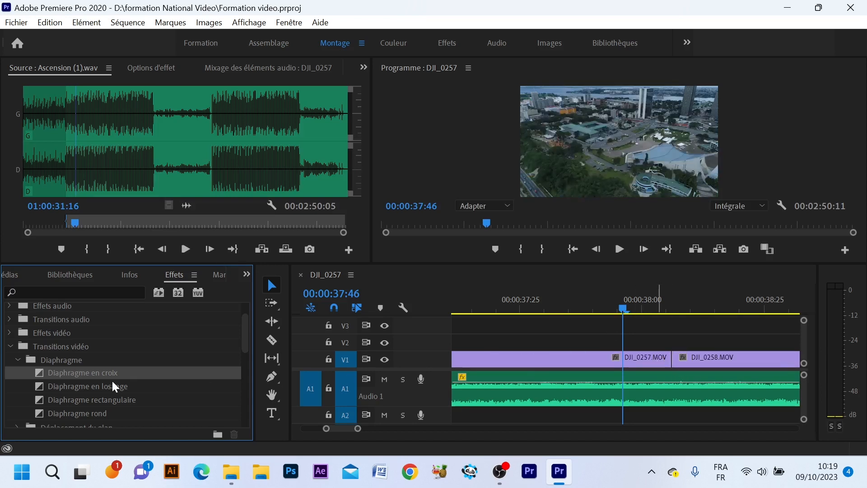
left_click_drag(91, 372, 667, 358)
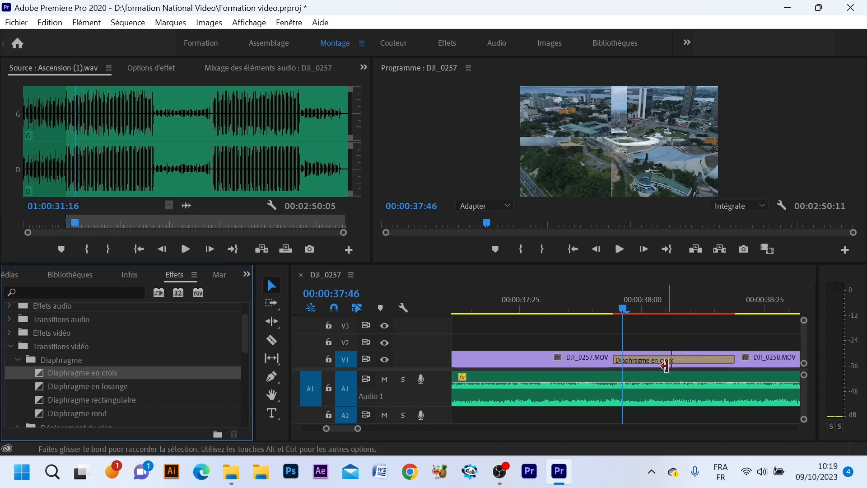
Play back the sequence across the Diaphragme en croix transition to preview its effect.
left_click_drag(626, 311, 556, 316)
key("space")
key("space")
left_click(580, 310)
key("space")
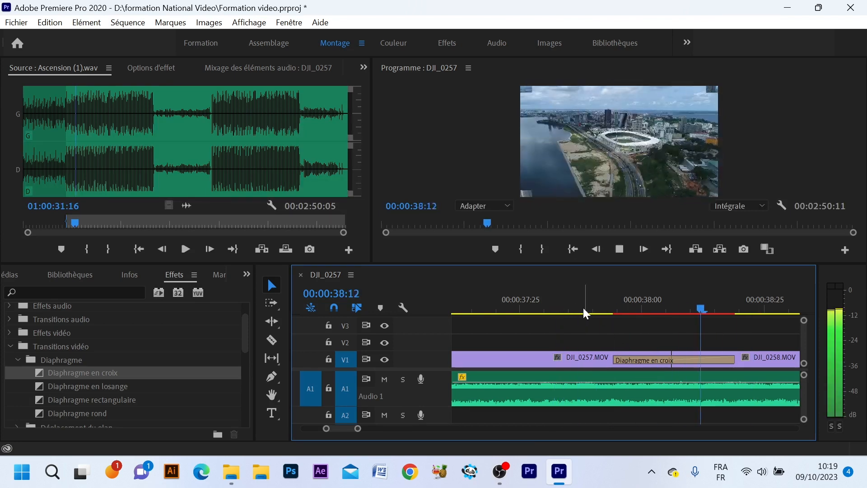
left_click(582, 309)
key("space")
key("space")
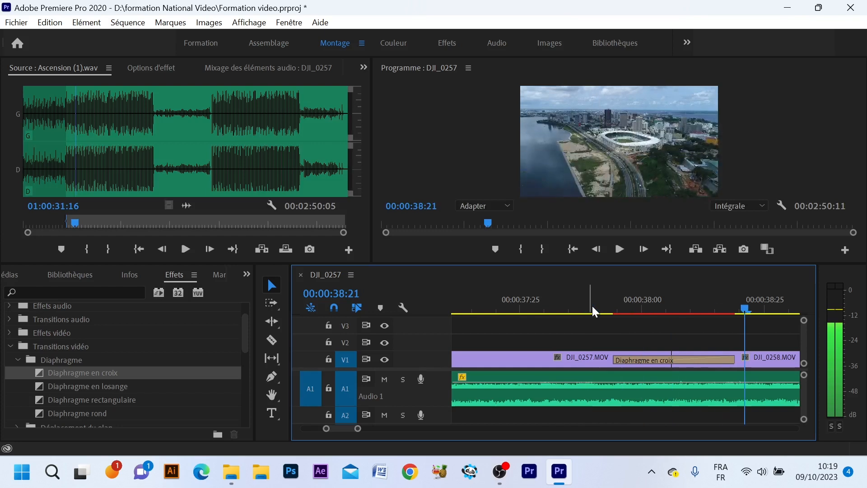
left_click(637, 307)
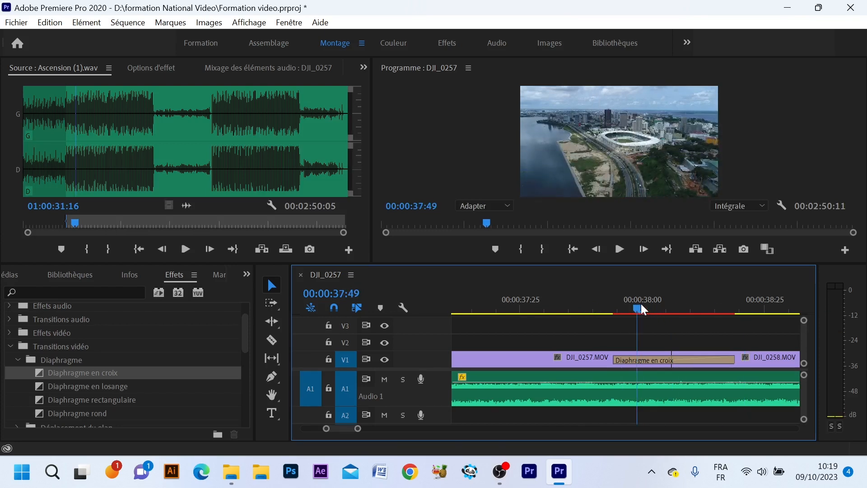
Lengthen the Diaphragme en croix transition on V1 to a duration of about 00:00:01:01.
left_click(653, 357)
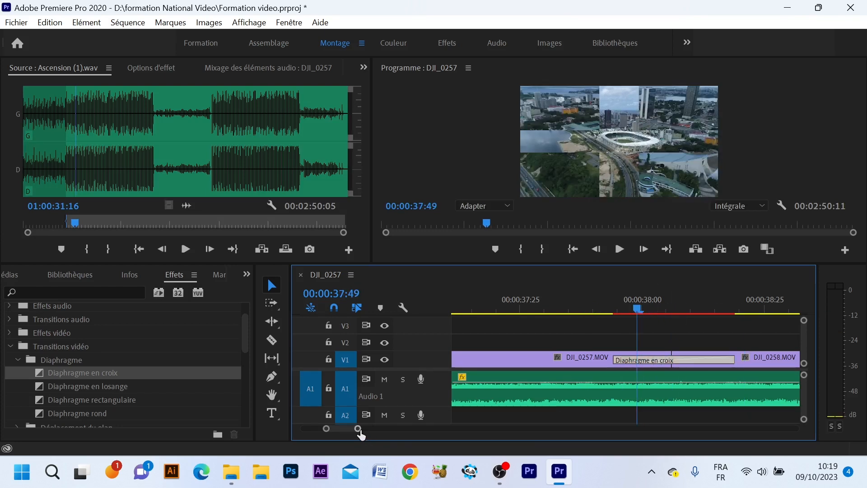
left_click_drag(358, 429, 361, 429)
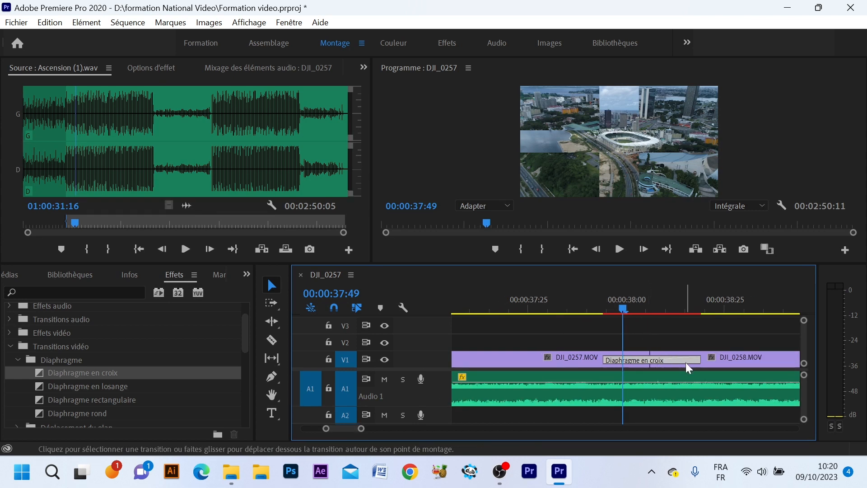
left_click_drag(688, 360, 697, 359)
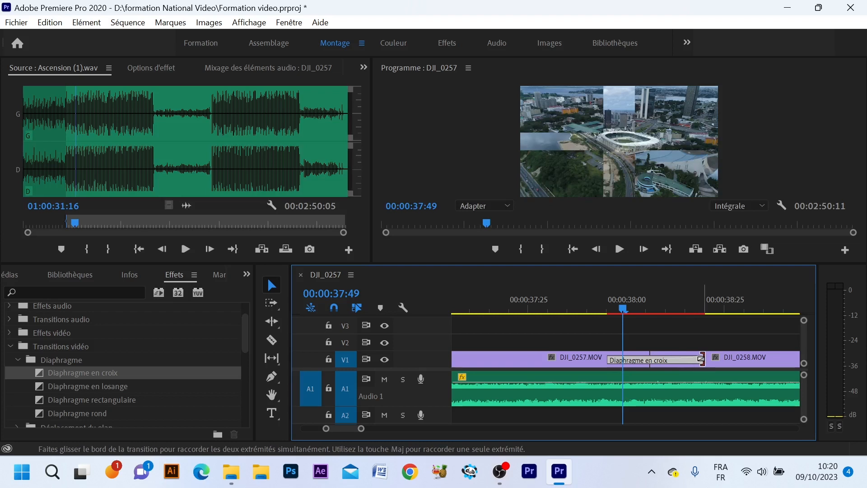
left_click_drag(701, 359, 732, 356)
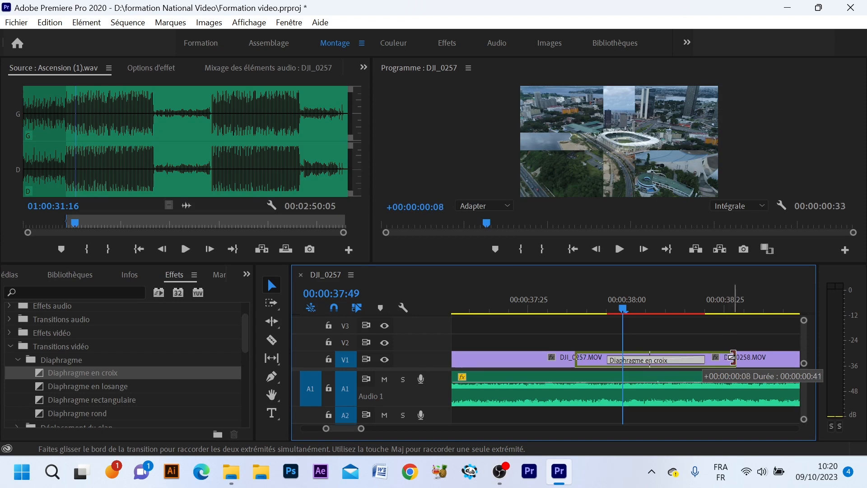
left_click_drag(732, 357, 757, 358)
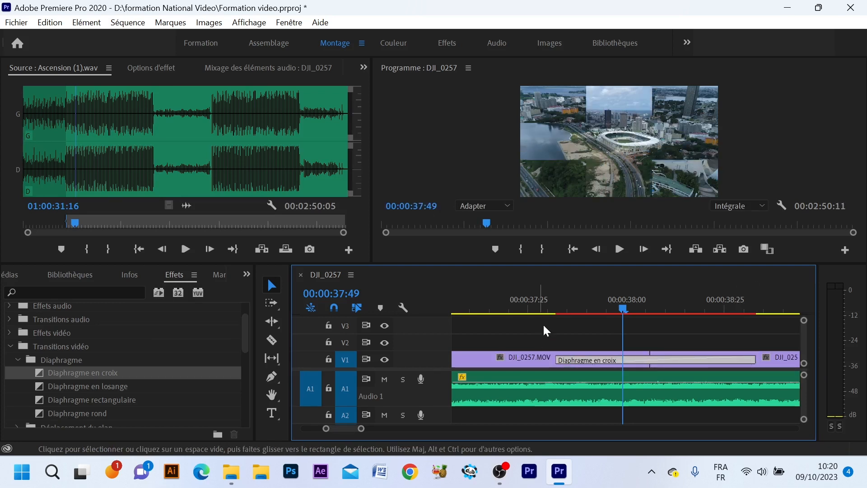
Preview the lengthened Diaphragme en croix transition from just before its start.
left_click(546, 308)
key("space")
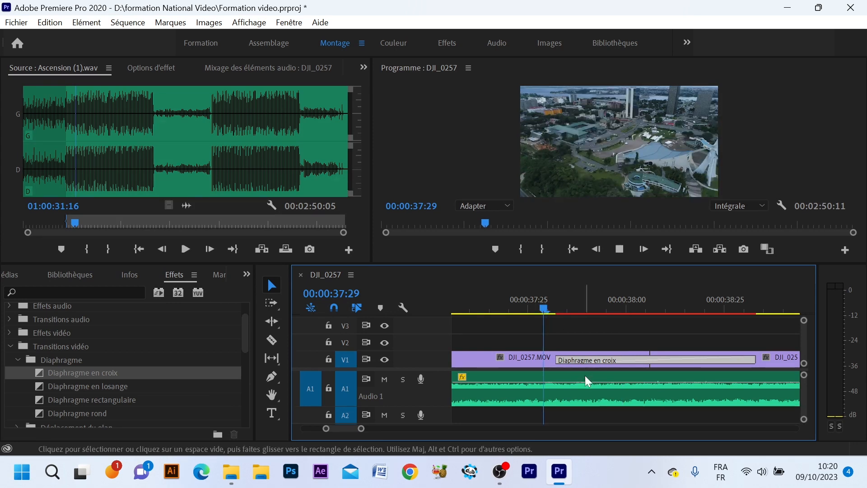
key("space")
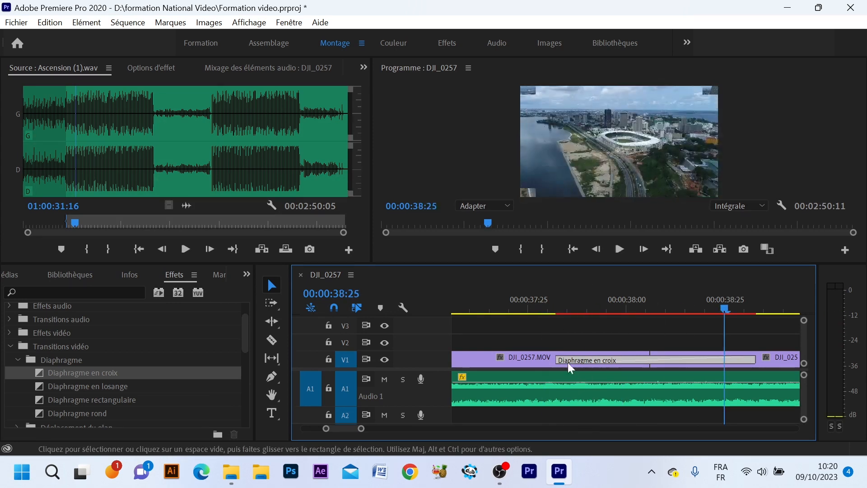
left_click(540, 303)
key("space")
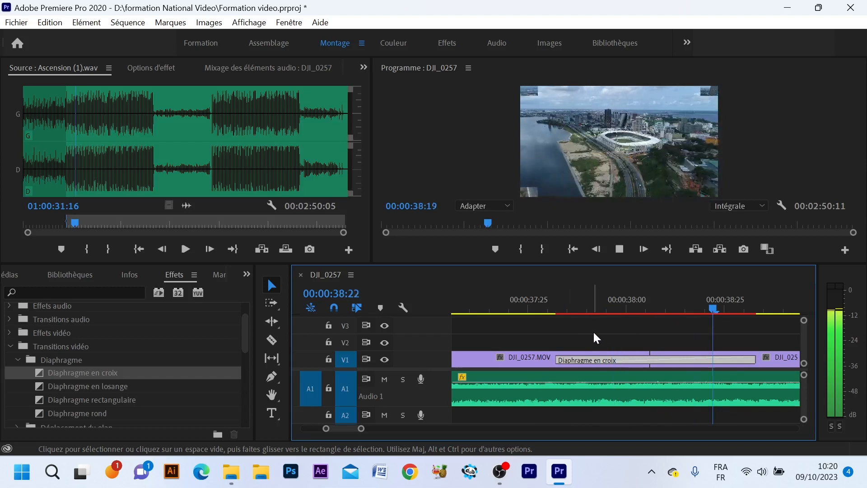
left_click(542, 307)
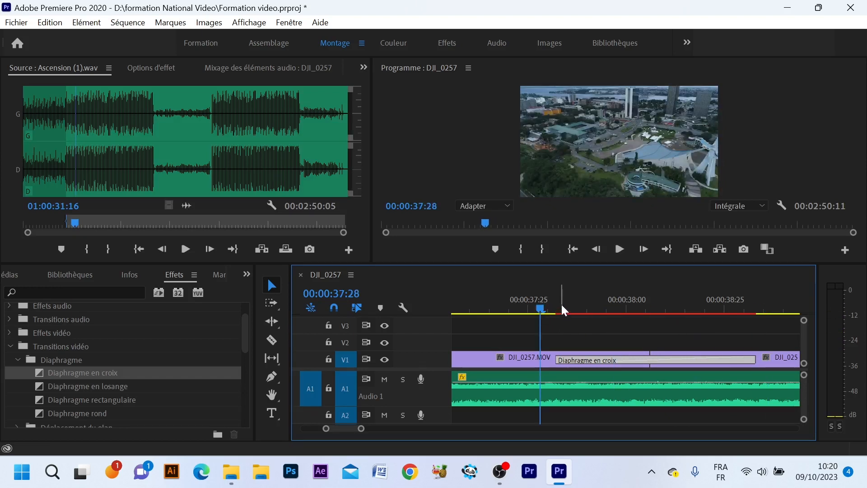
left_click(560, 302)
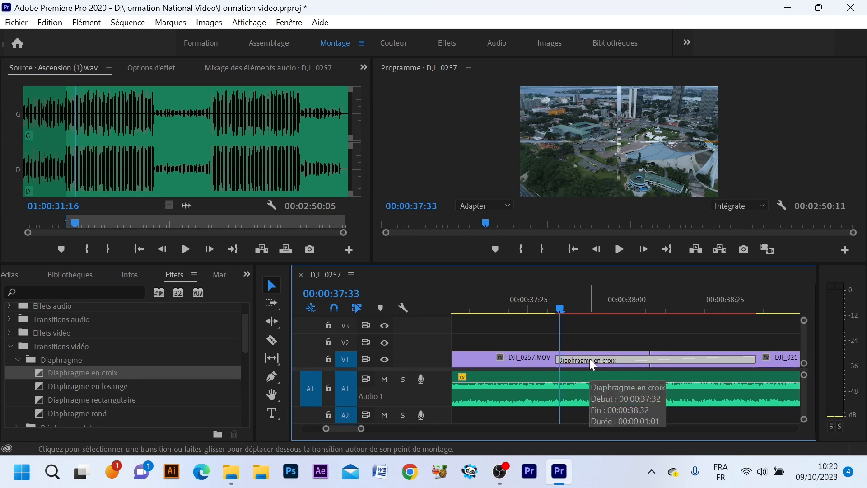
Delete the Diaphragme en croix transition from the cut and select the DJI_0257.MOV clip.
key("Delete")
left_click(632, 359)
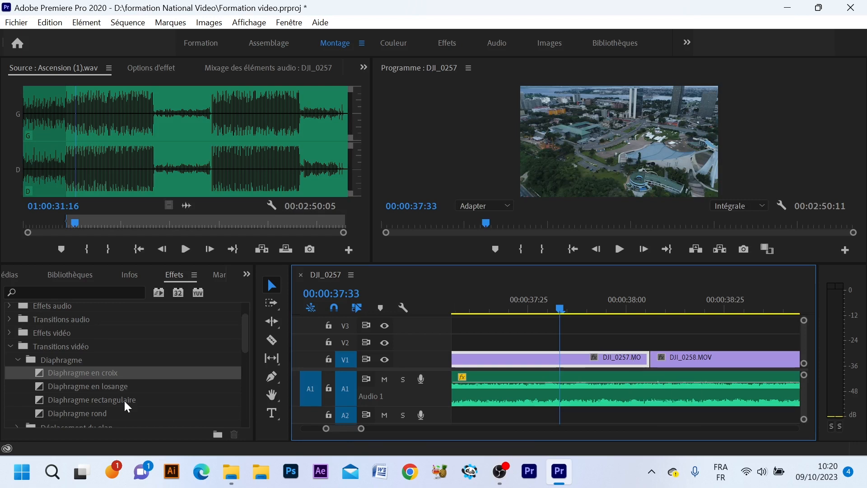
Try the Diaphragme en losange transition on the cut between the two clips, scrub through it and remove it.
left_click(89, 387)
left_click_drag(99, 386, 650, 355)
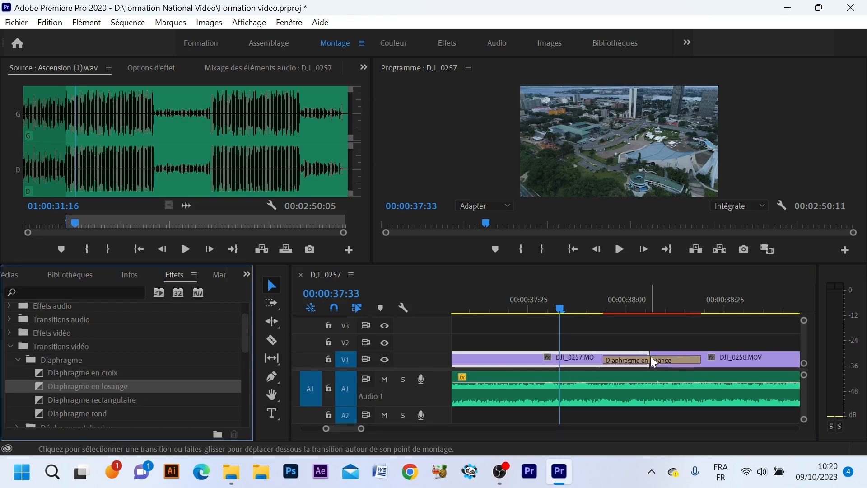
left_click(642, 308)
mouse_move(641, 308)
left_mouse_down()
mouse_move(610, 313)
mouse_move(665, 318)
mouse_move(636, 322)
left_mouse_up()
left_click_drag(638, 328, 80, 359)
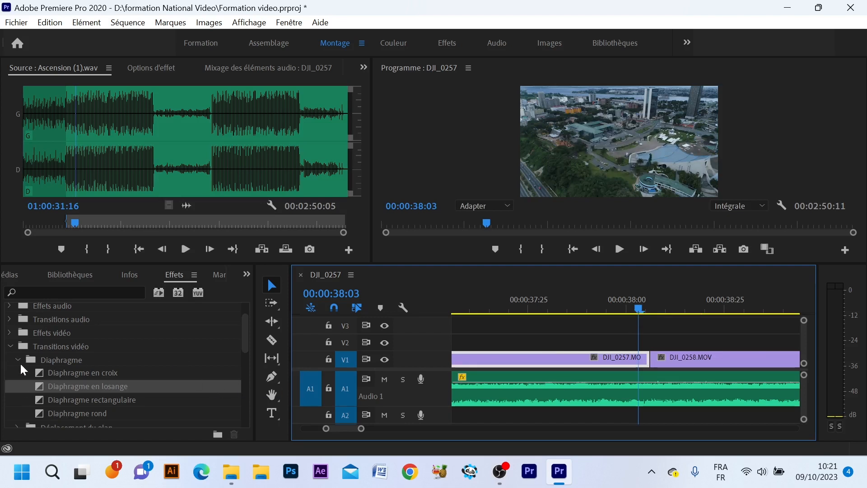
Apply the Déplacer dessus transition from the Déplacement du plan group to the cut between the two clips and play it back.
left_click_drag(245, 341, 245, 347)
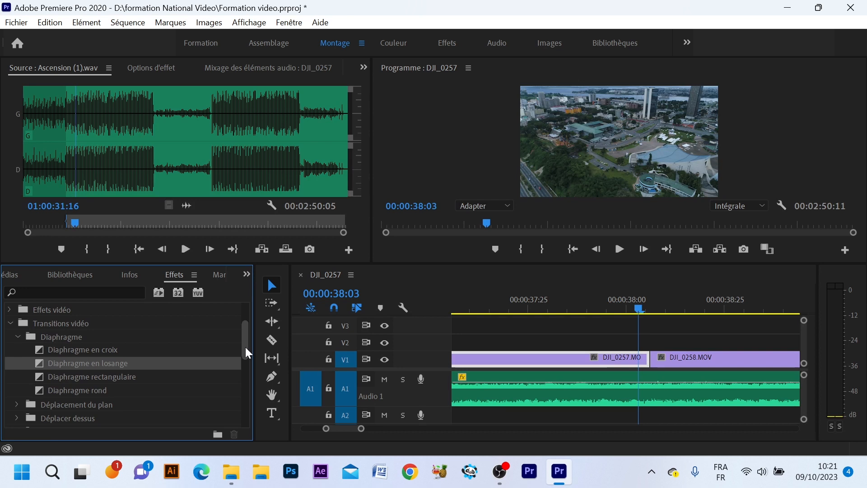
left_click(18, 336)
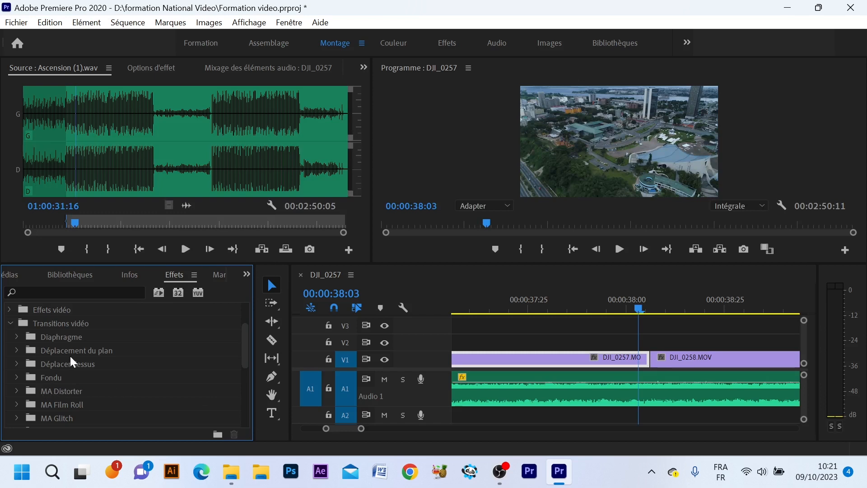
left_click(17, 349)
left_click_drag(56, 364, 652, 362)
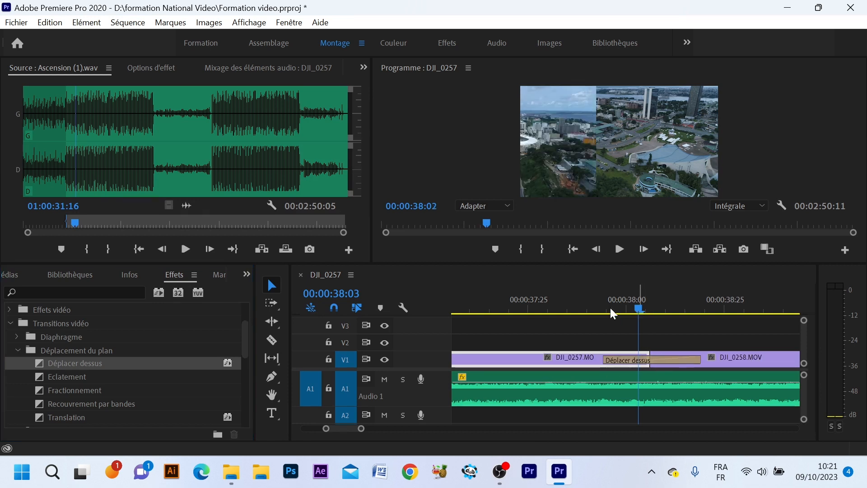
left_click(573, 311)
key("space")
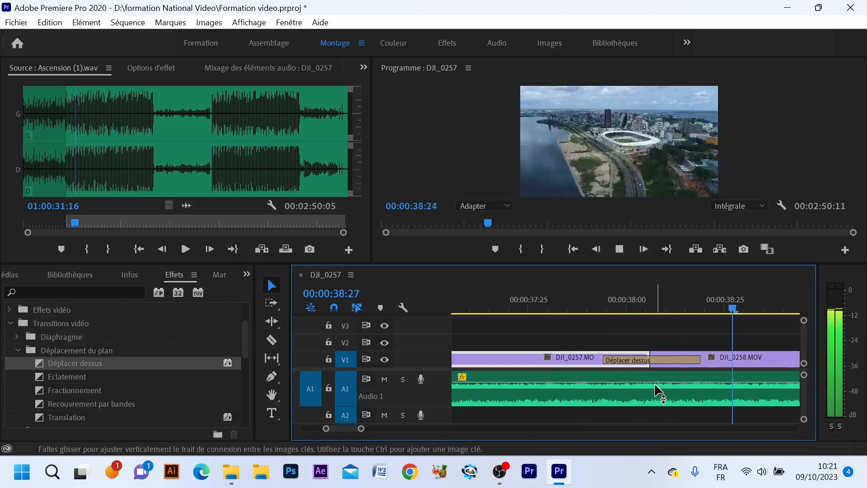
Play back the Déplacer dessus transition once more from just before its start and delete it from the cut.
left_click(594, 309)
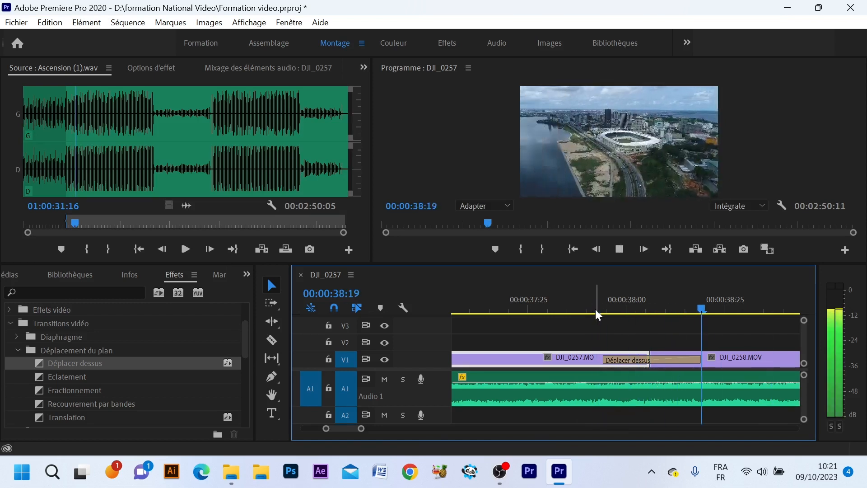
key("space")
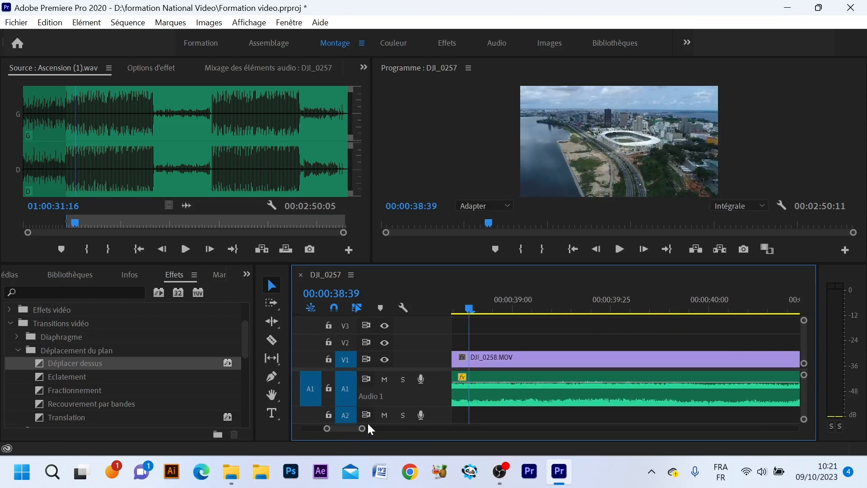
left_click_drag(362, 428, 374, 429)
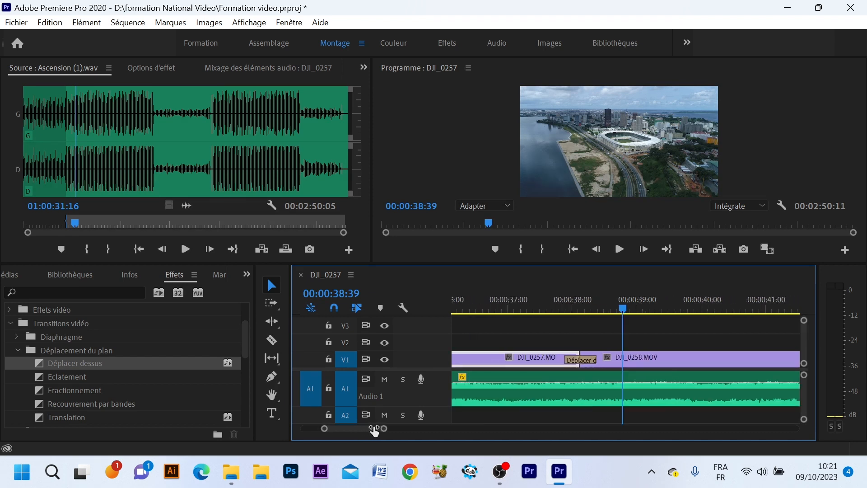
left_click(585, 361)
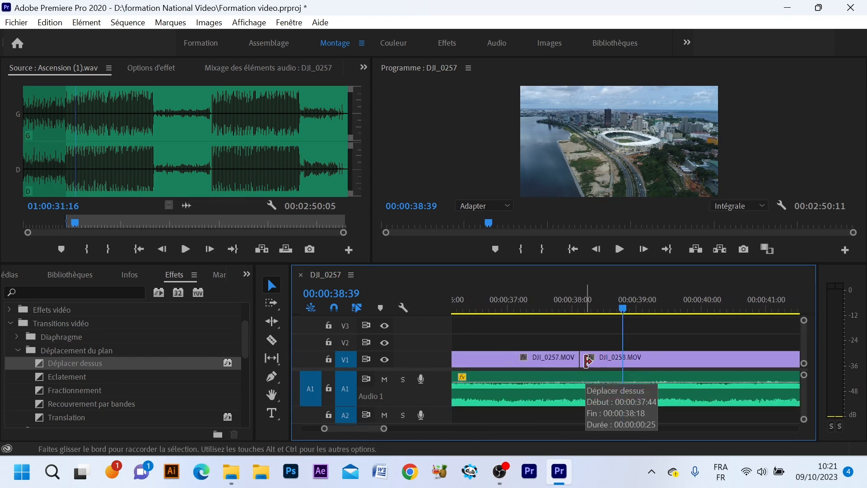
key("Delete")
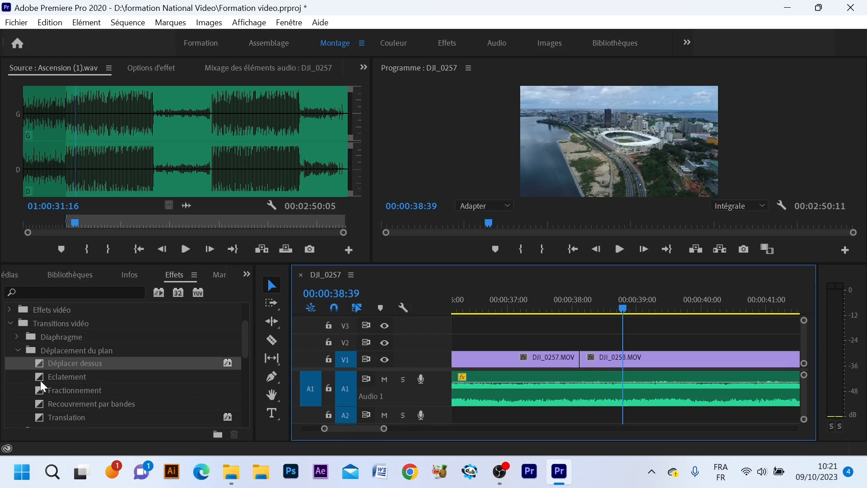
Try the Recouvrement par bandes transition on the cut between the two clips, play it back and undo it.
left_click(66, 377)
left_click(79, 391)
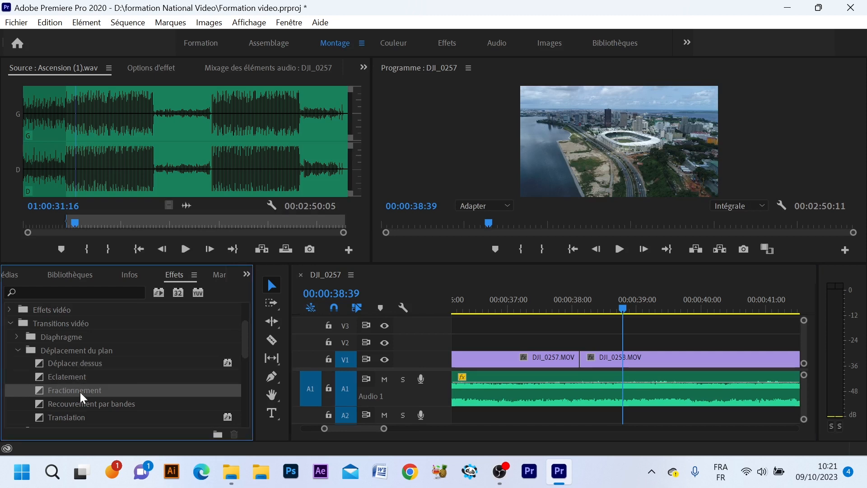
left_click(104, 404)
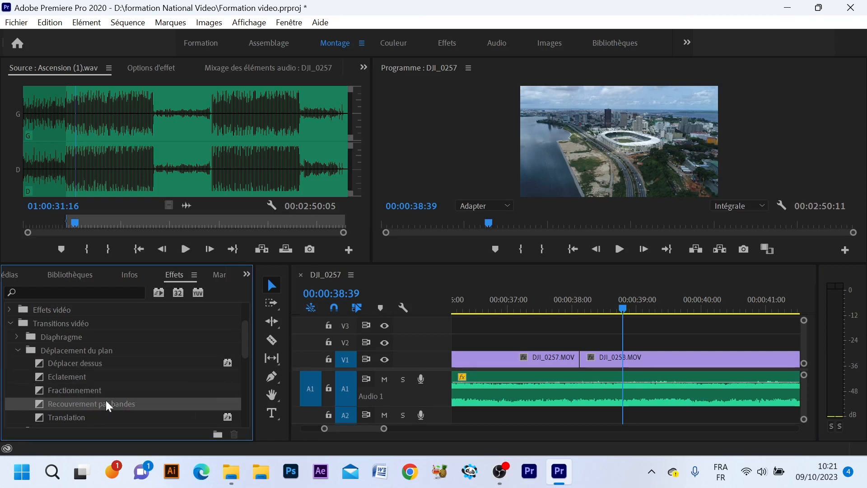
left_click_drag(109, 402, 576, 352)
left_click(568, 304)
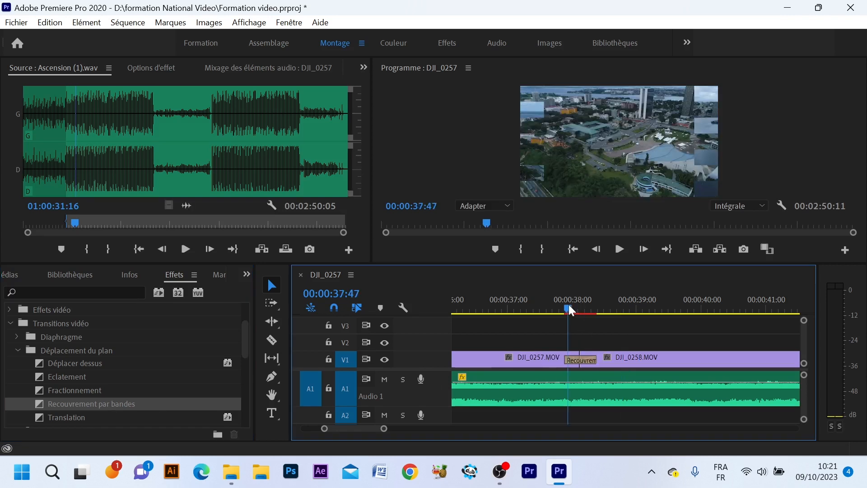
key("space")
left_click(562, 307)
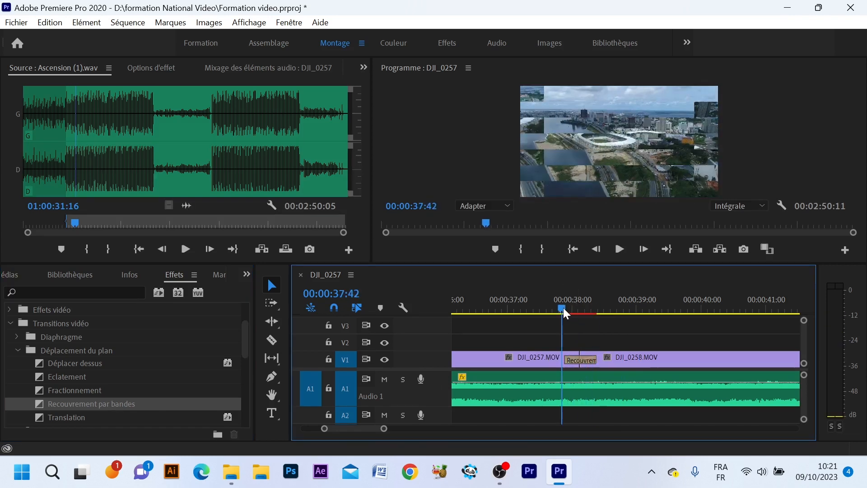
key("space")
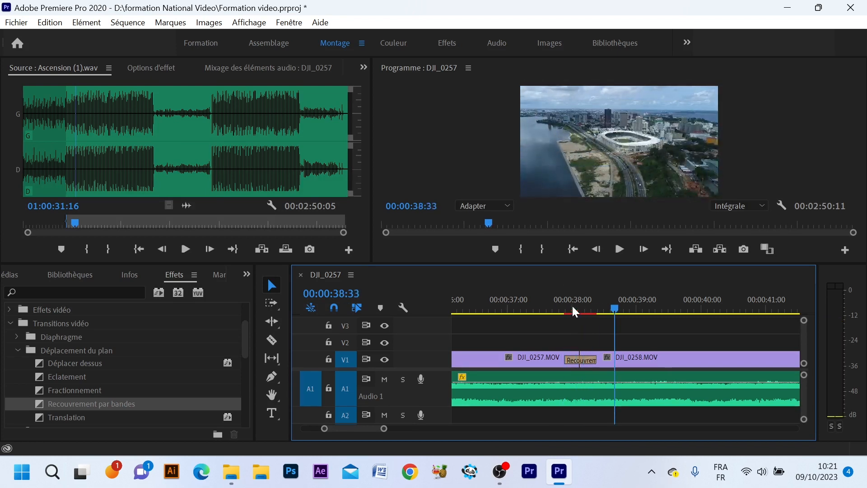
left_click(572, 306)
key("ctrl+z")
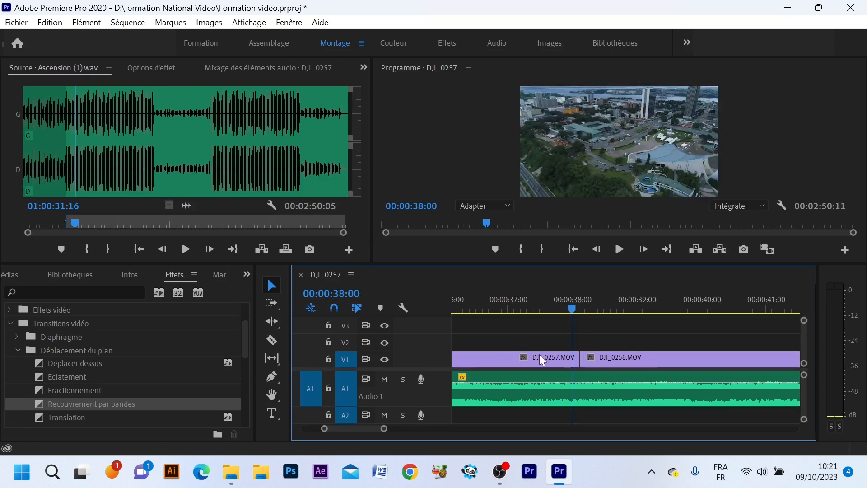
Apply the Fondu additif transition from the Fondu group to the cut and extend it to about double its length.
left_click_drag(243, 337, 243, 355)
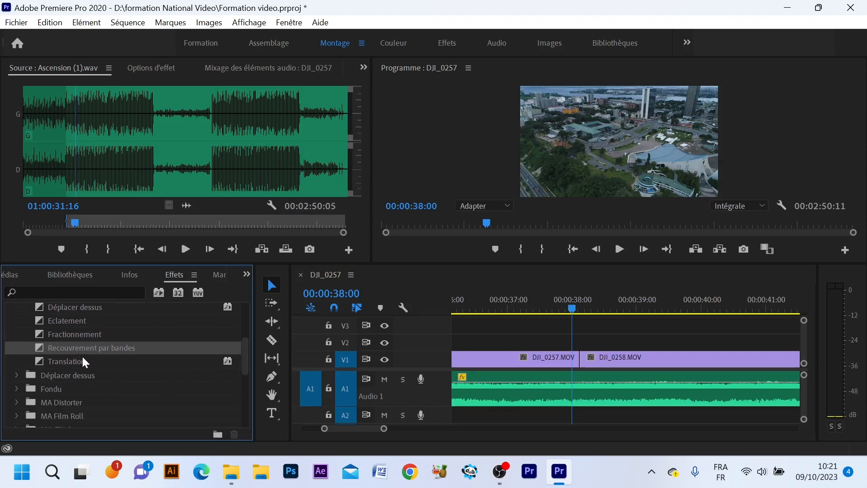
left_click_drag(244, 357, 245, 367)
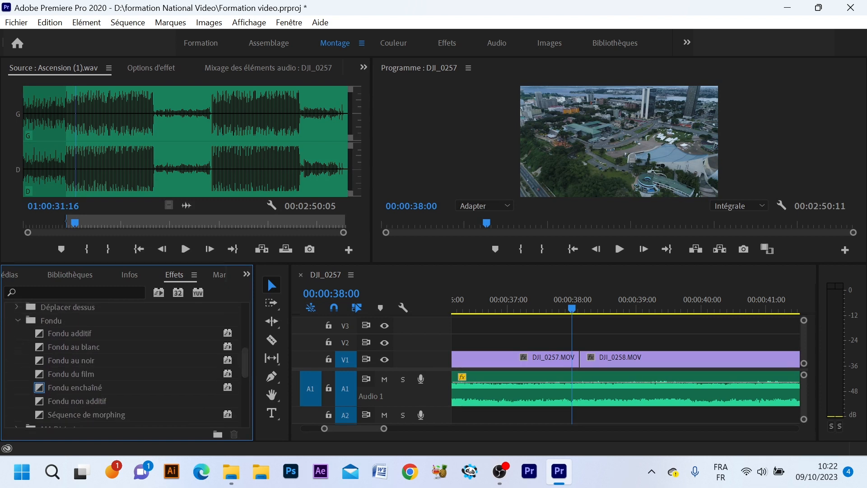
left_click(81, 333)
left_click_drag(99, 332, 580, 361)
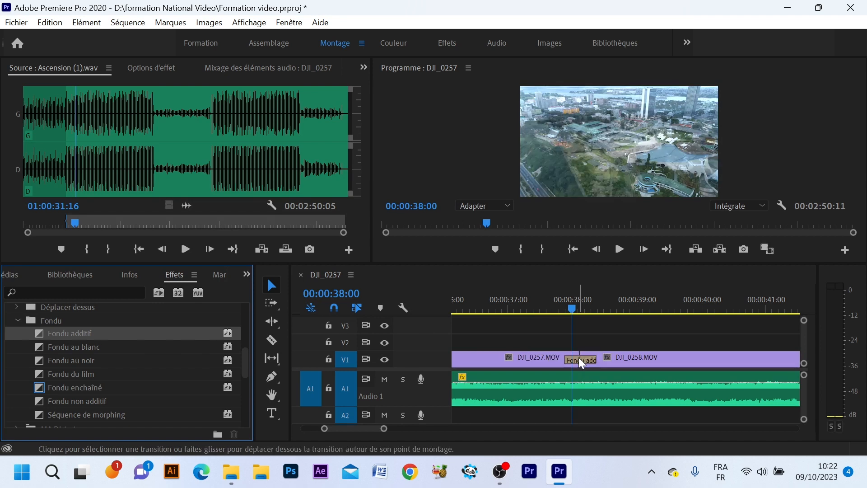
left_click(579, 310)
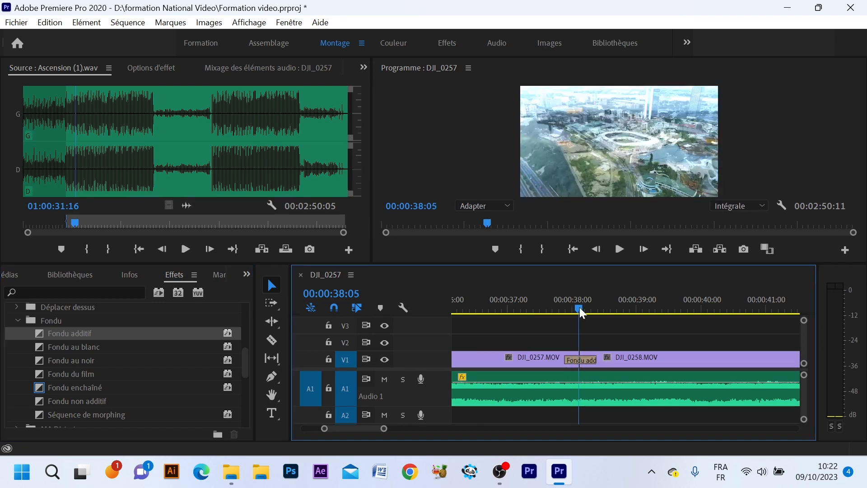
key("equal")
left_click(632, 364)
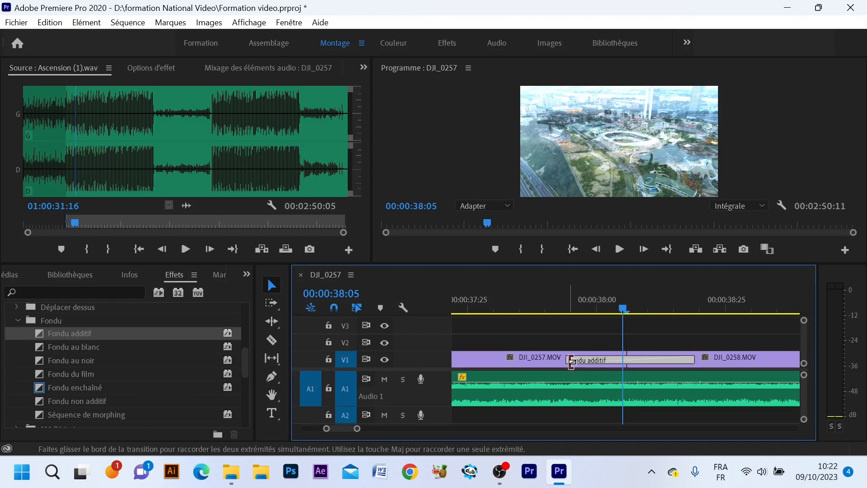
left_click_drag(572, 361, 505, 361)
Play back the lengthened Fondu additif transition several times from just before its start and delete it.
left_click(508, 303)
key("space")
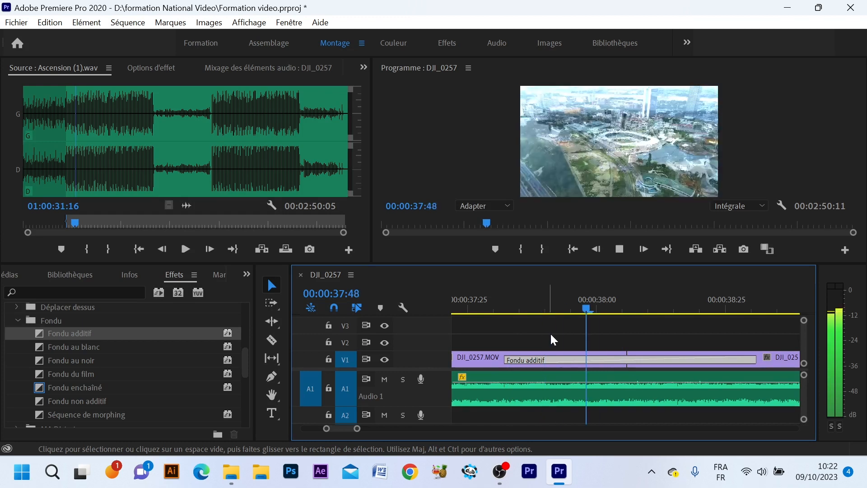
key("space")
left_click(497, 311)
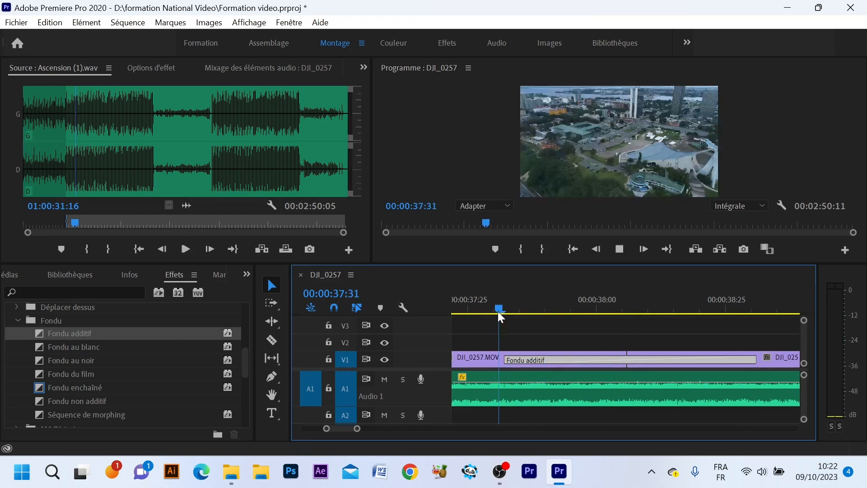
key("space")
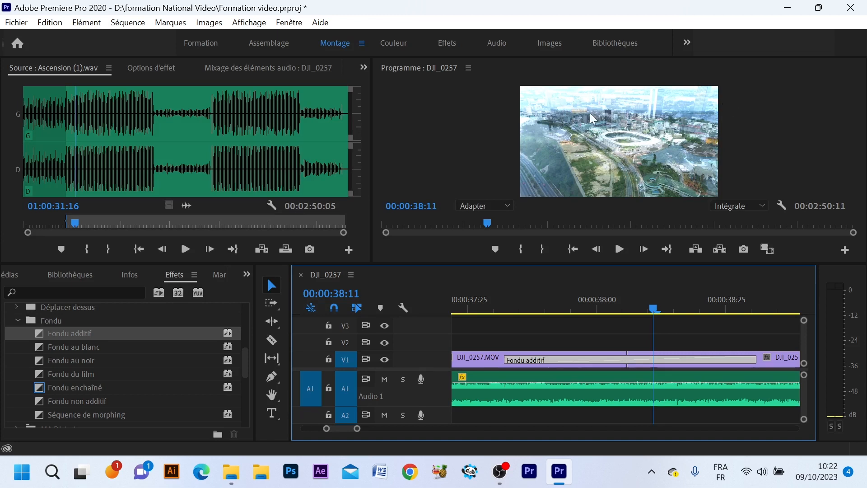
left_click(497, 308)
key("space")
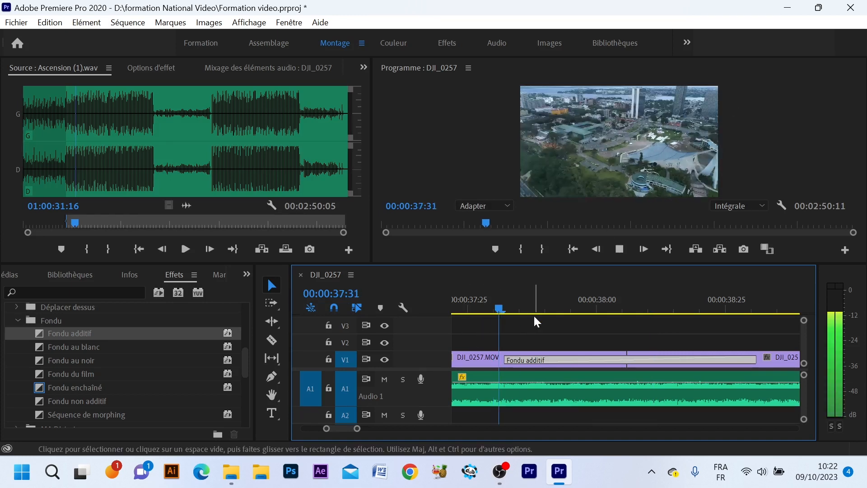
key("space")
left_click(493, 310)
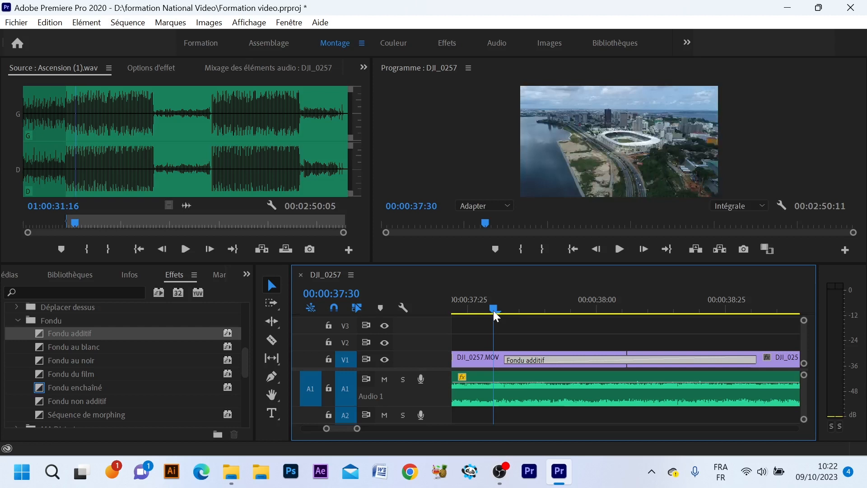
key("space")
key("space")
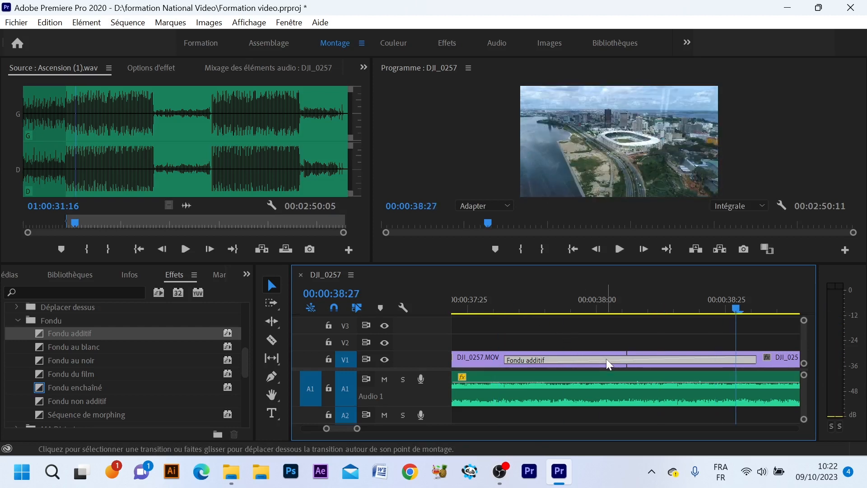
key("Delete")
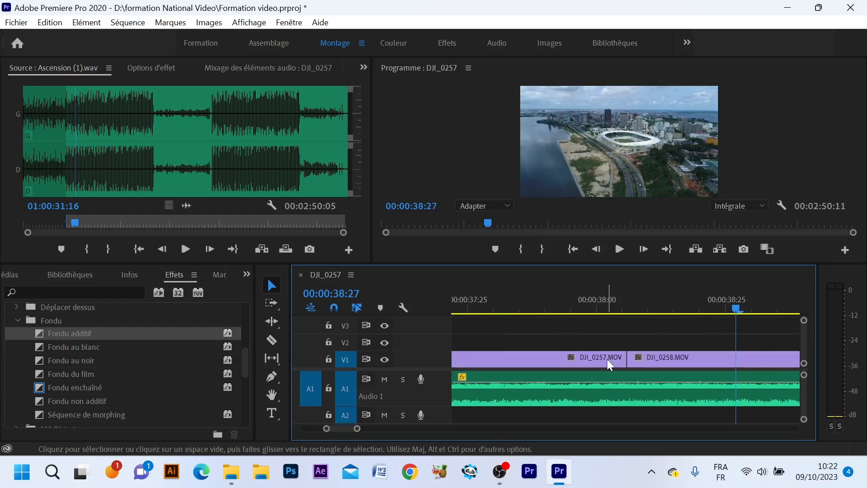
Try the Fondu au blanc transition on the cut between the two clips, play it back and delete it.
left_click(97, 346)
left_click_drag(97, 346, 624, 364)
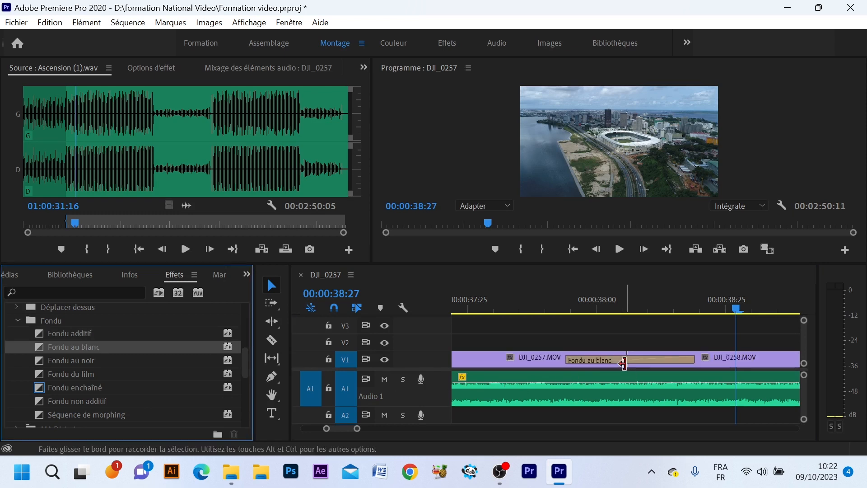
left_click(578, 308)
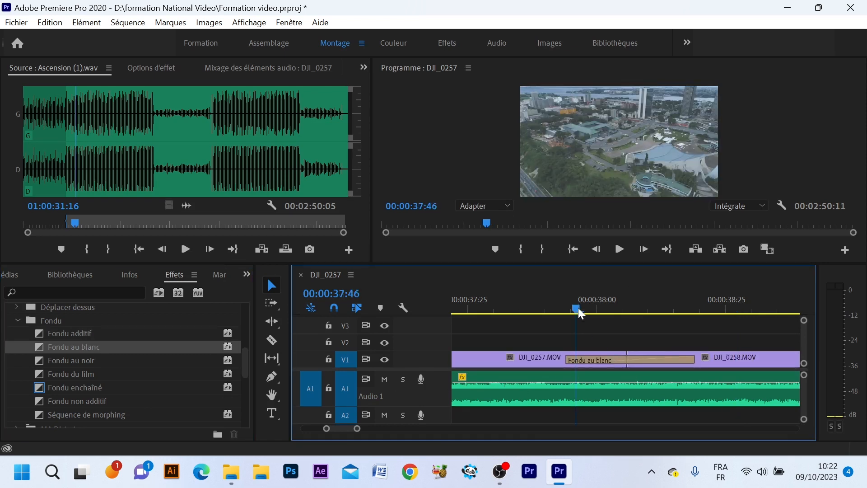
left_click_drag(578, 307, 557, 327)
key("space")
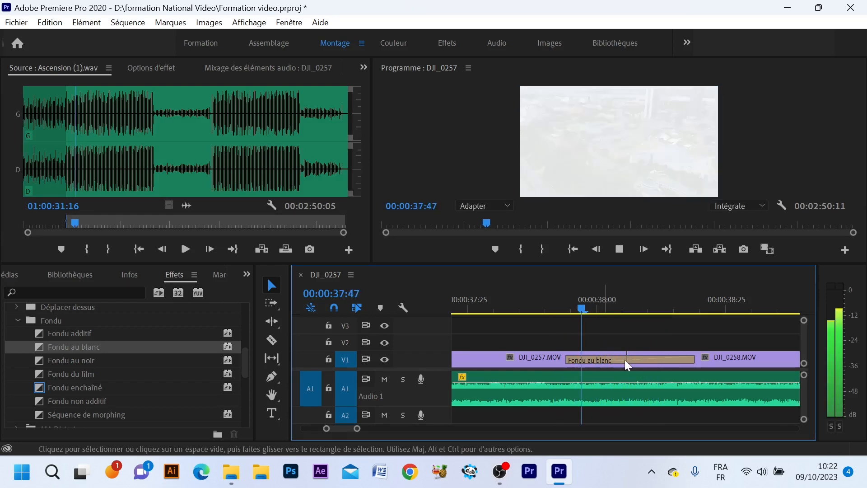
key("space")
left_click_drag(357, 429, 386, 425)
key("Delete")
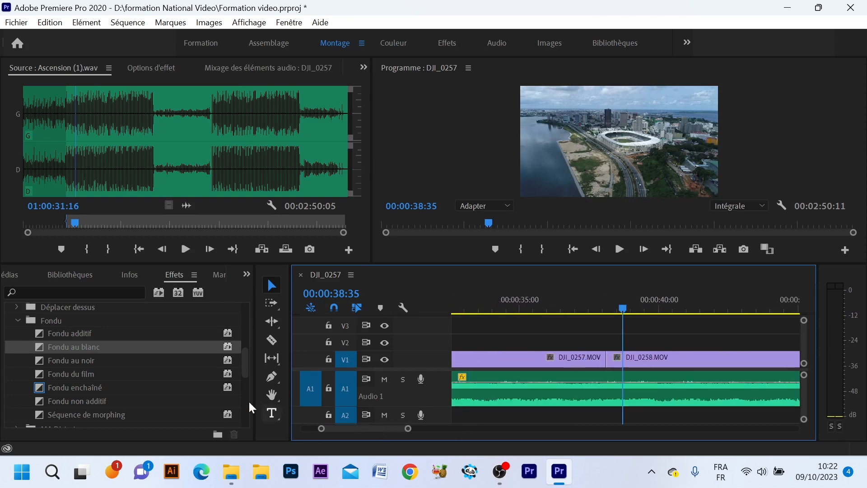
Try the Fondu au noir transition on the cut, preview it in a closer timeline view and remove it.
left_click(101, 359)
left_click_drag(101, 359, 606, 359)
left_click(609, 299)
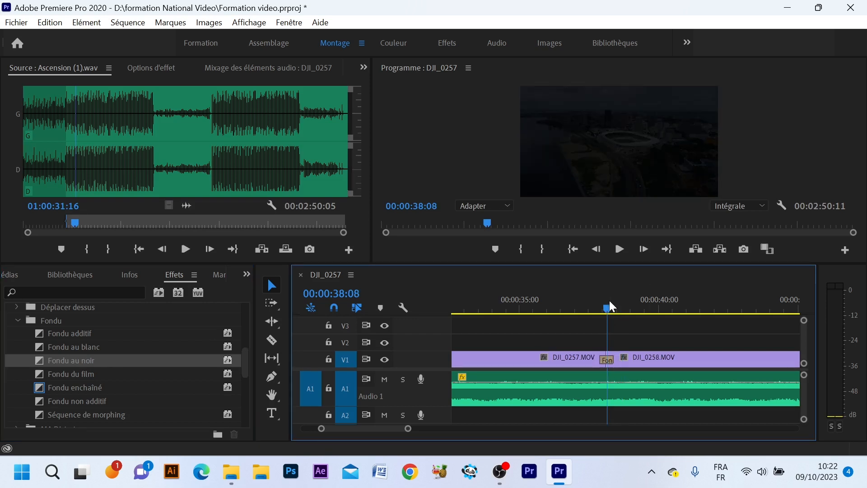
key("=")
key("=")
key("=")
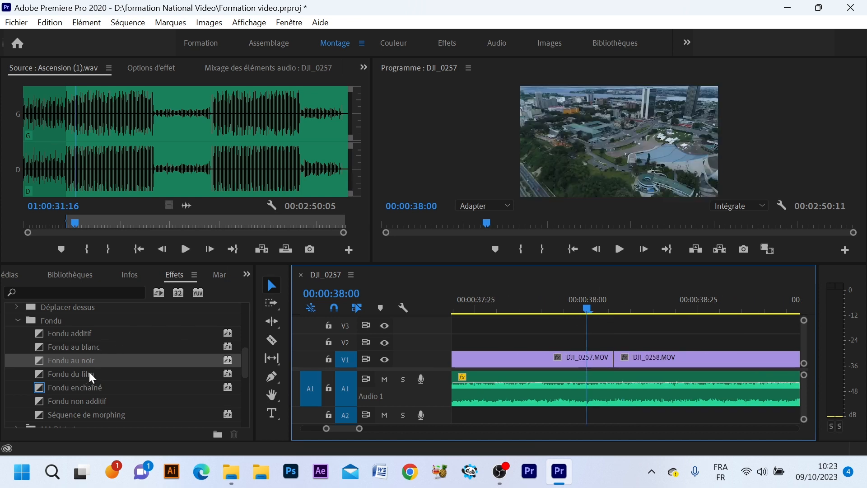
Apply the Fondu du film transition to the cut between DJI_0257.MOV and DJI_0258.MOV and scrub through it.
left_click(91, 373)
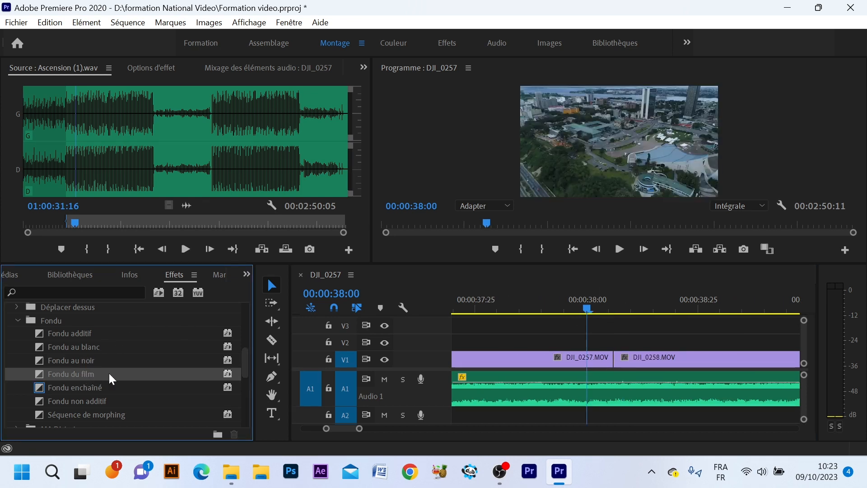
left_click_drag(118, 374, 614, 357)
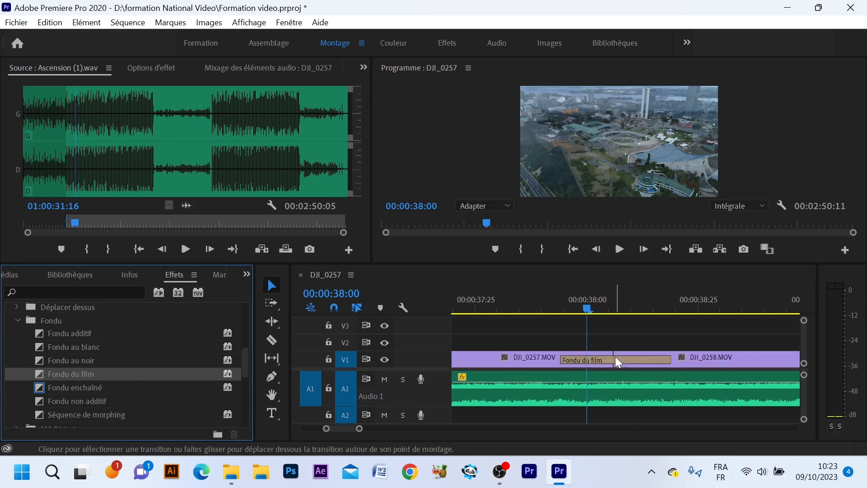
left_click(600, 307)
left_click_drag(600, 307, 570, 324)
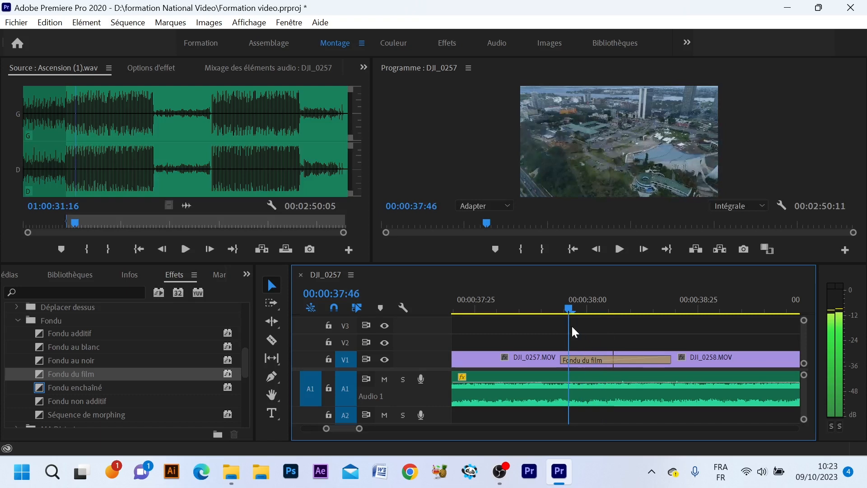
Lengthen the Fondu du film transition evenly around the cut to nearly three times its length.
left_click(649, 359)
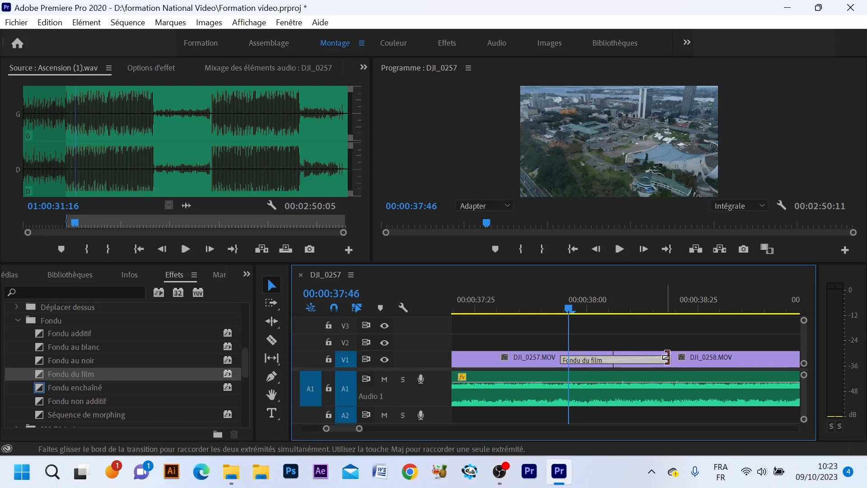
left_click_drag(667, 357, 757, 362)
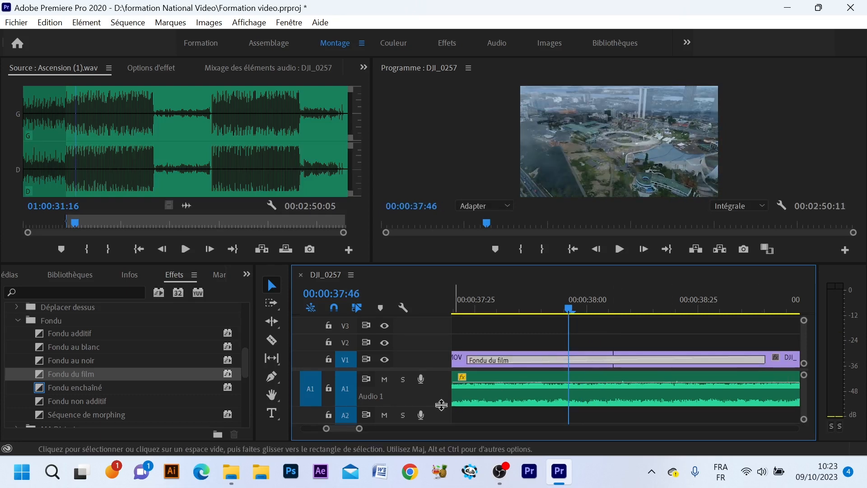
left_click_drag(359, 428, 392, 428)
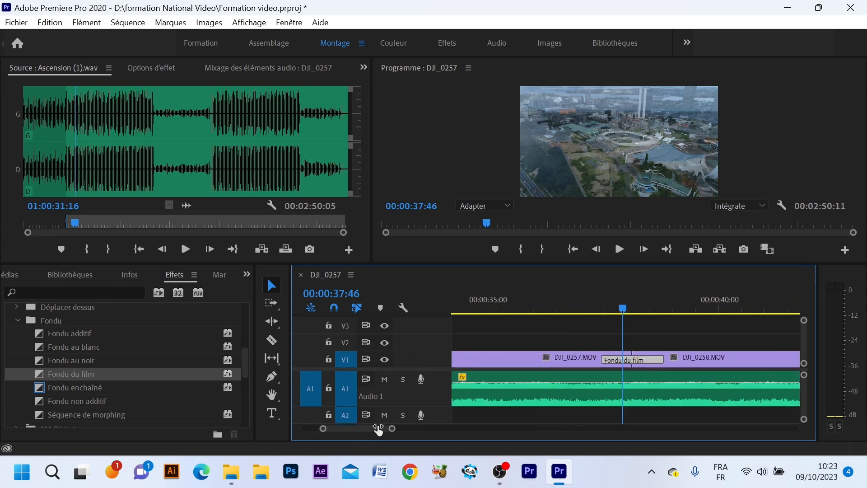
Play back the lengthened Fondu du film transition several times from just before it to check the blend between the two clips.
left_click(598, 296)
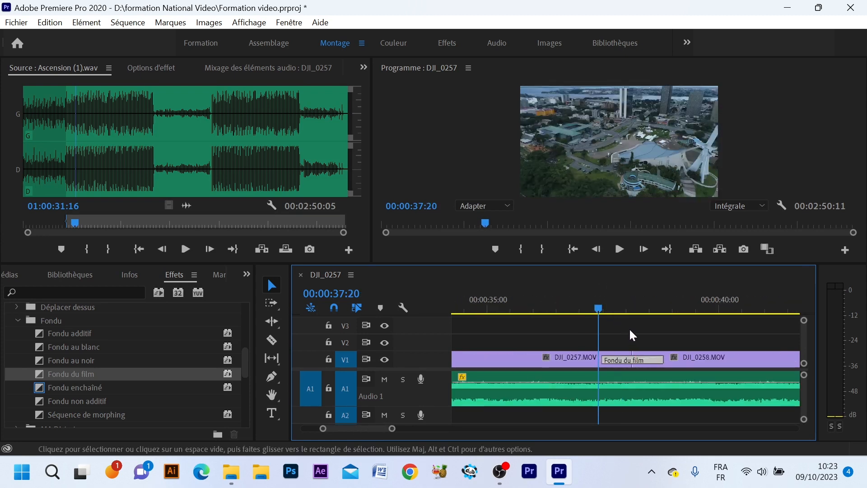
key("space")
key("space")
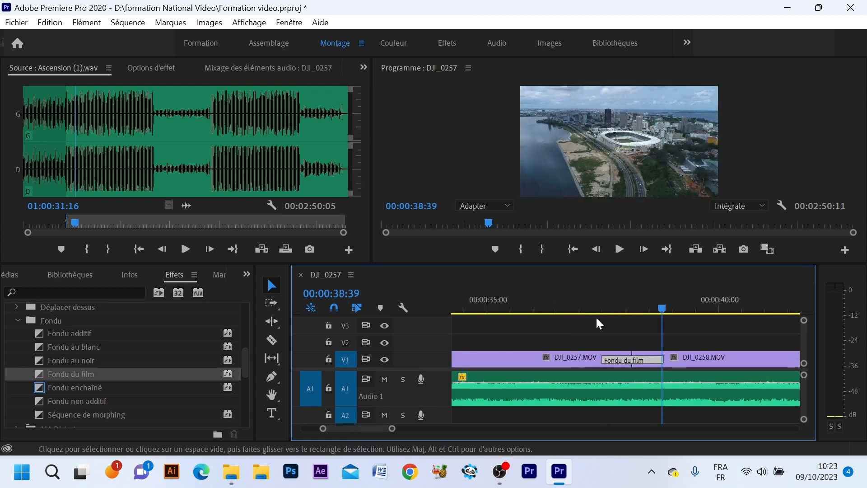
left_click(592, 310)
key("space")
key("space")
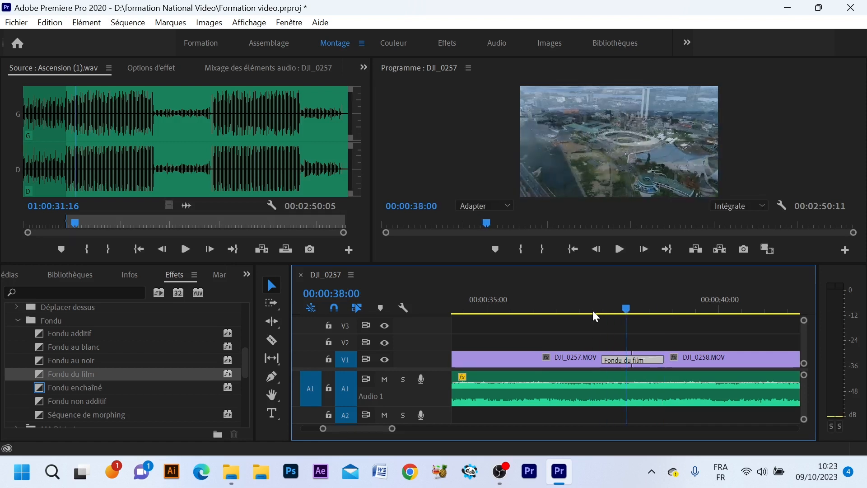
key("space")
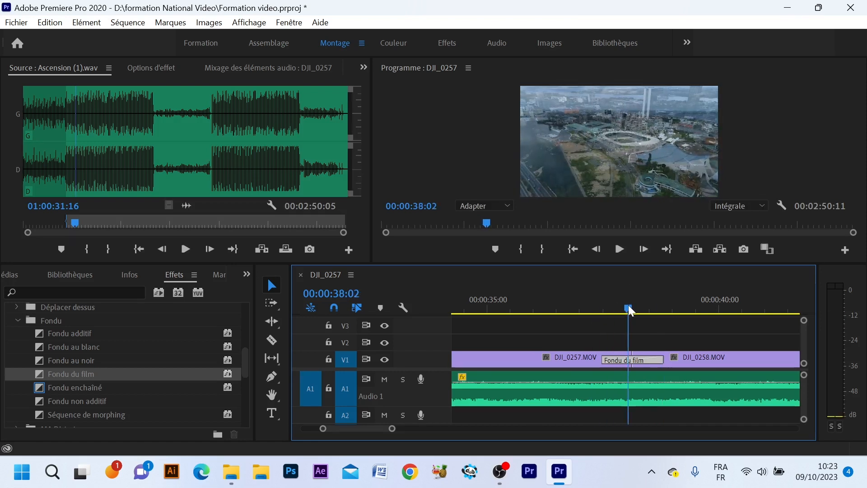
left_click(595, 311)
key("space")
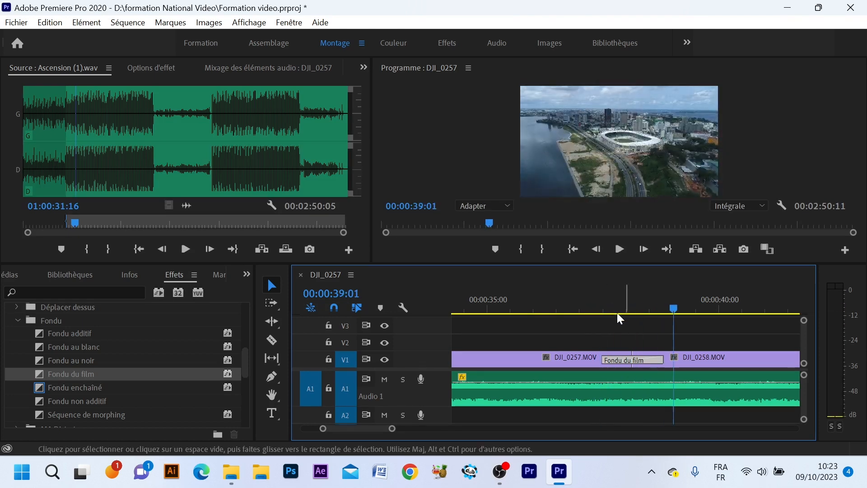
left_click(591, 307)
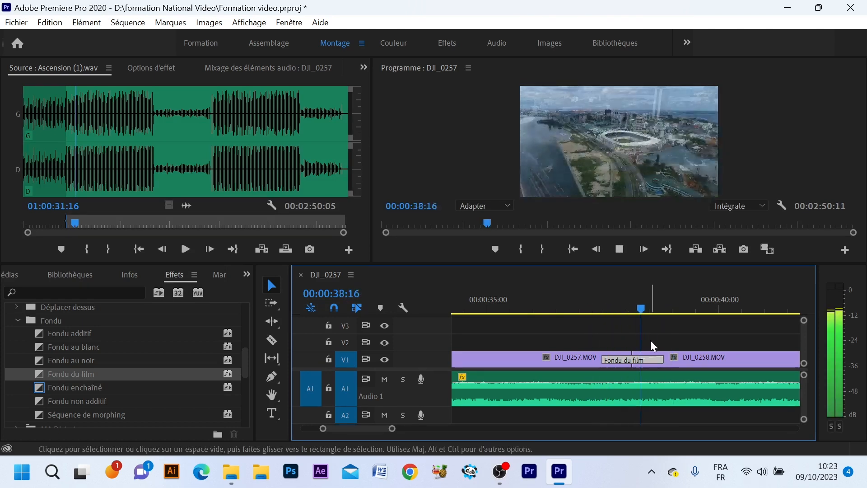
key("space")
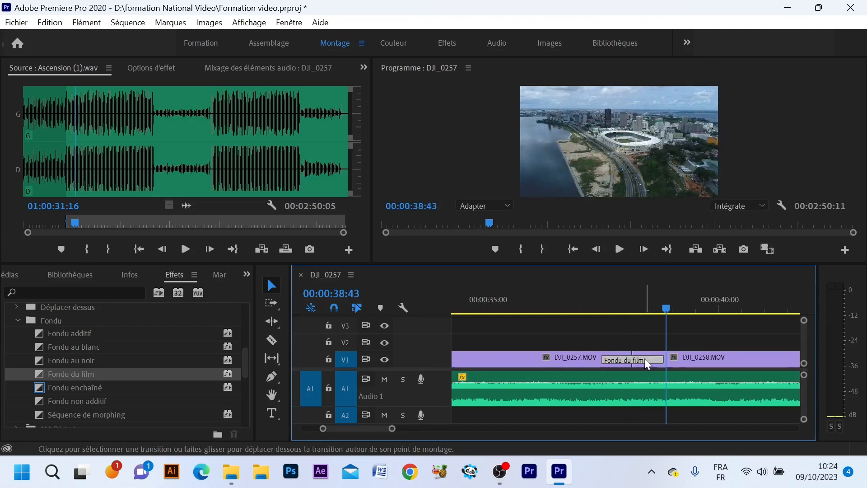
Undo the lengthening and placement of Fondu du film at the cut, and select Fondu enchaîné in the Fondu group.
key("ctrl+z")
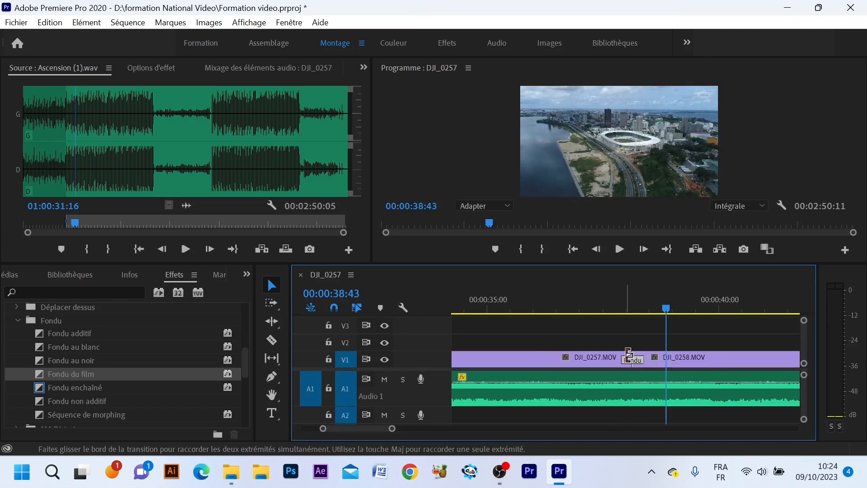
key("ctrl+z")
left_click(101, 387)
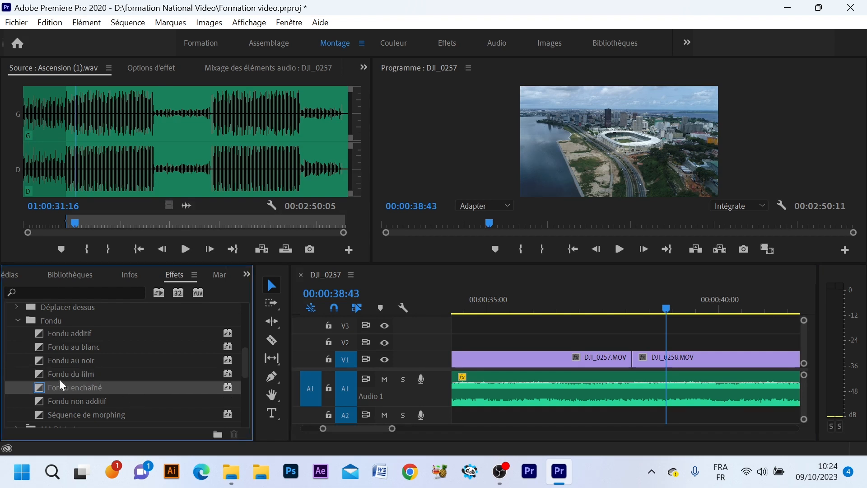
left_click(72, 373)
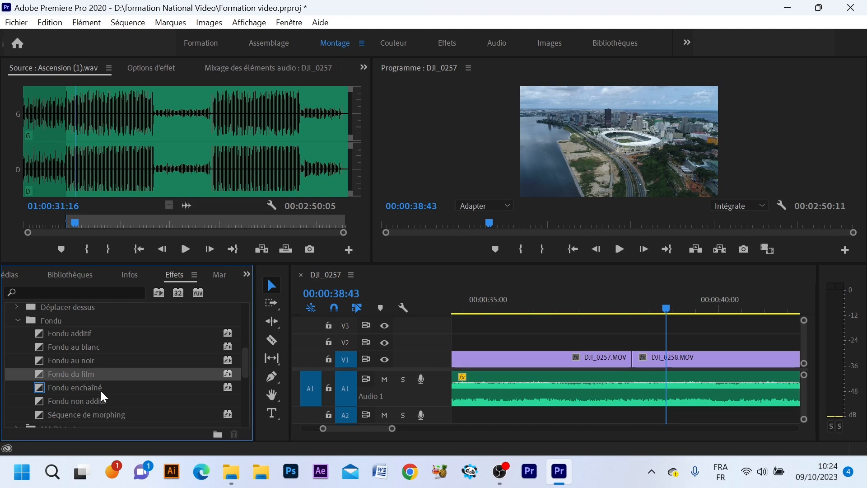
left_click(87, 386)
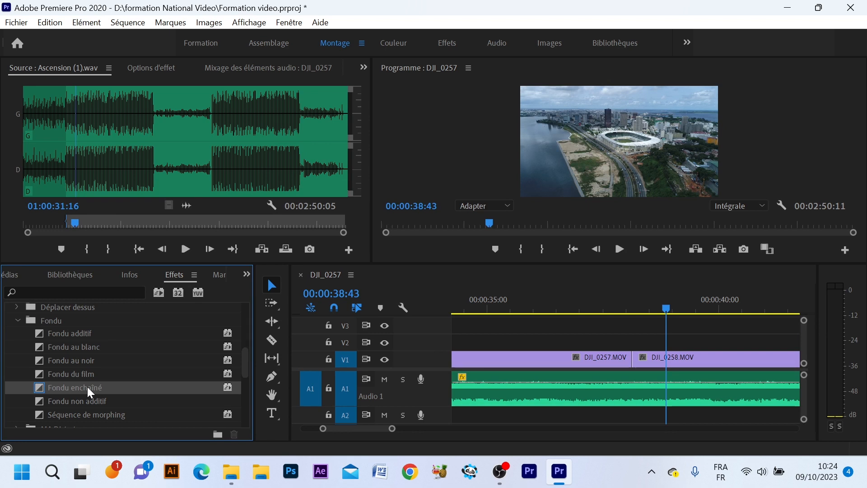
Apply the default Fondu enchaîné transition to the cut between DJI_0257.MOV and DJI_0258.MOV and play it back.
left_click(624, 306)
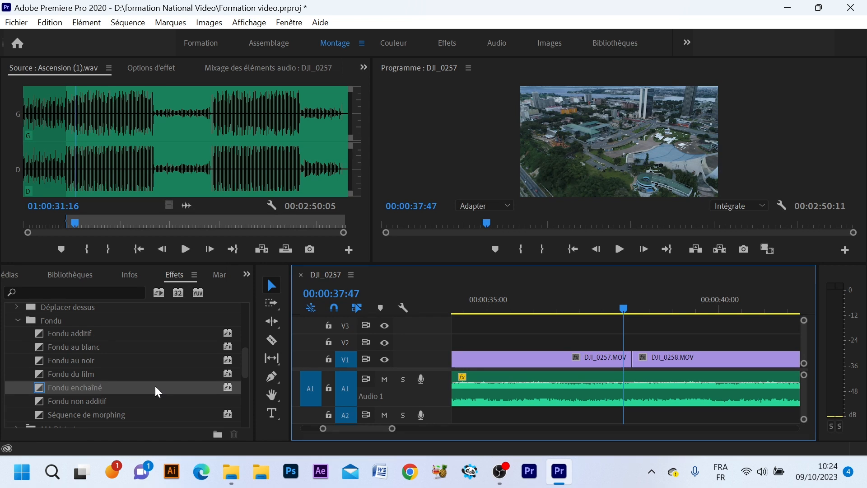
left_click(628, 307)
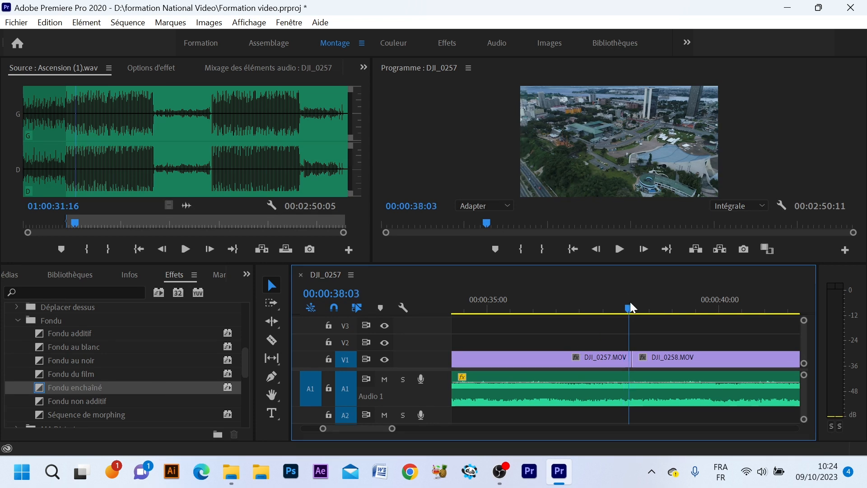
left_click(634, 308)
left_click(618, 361)
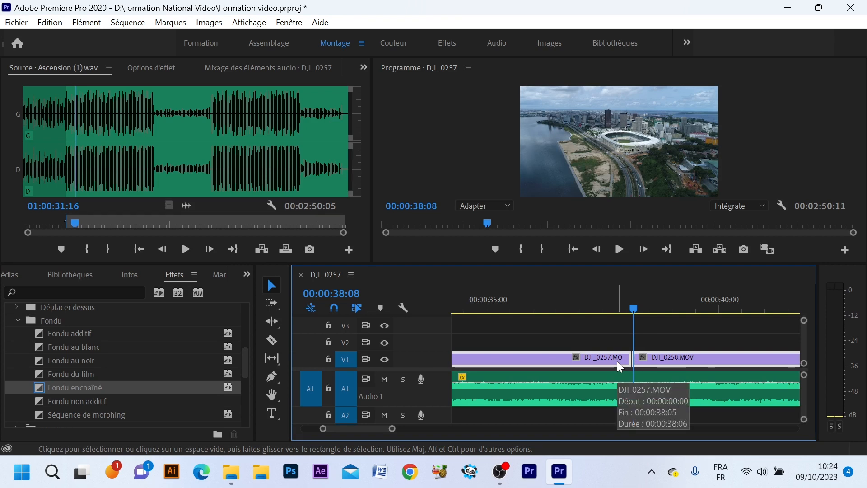
key("ctrl+d")
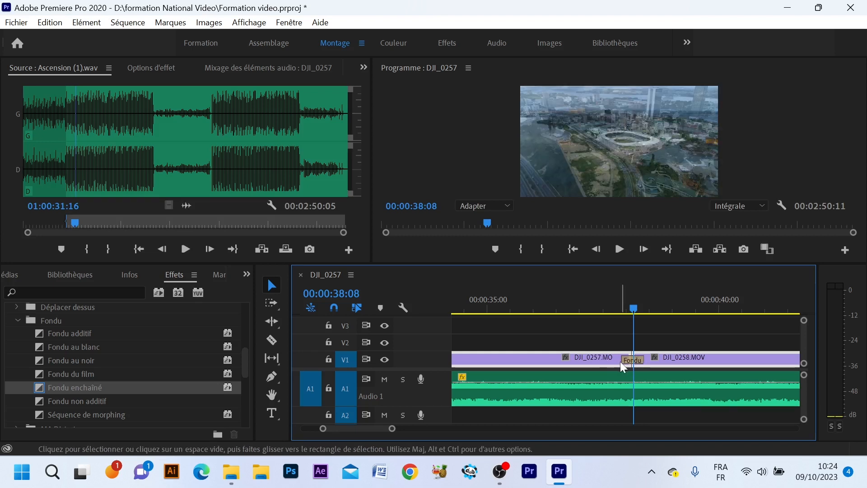
left_click(614, 298)
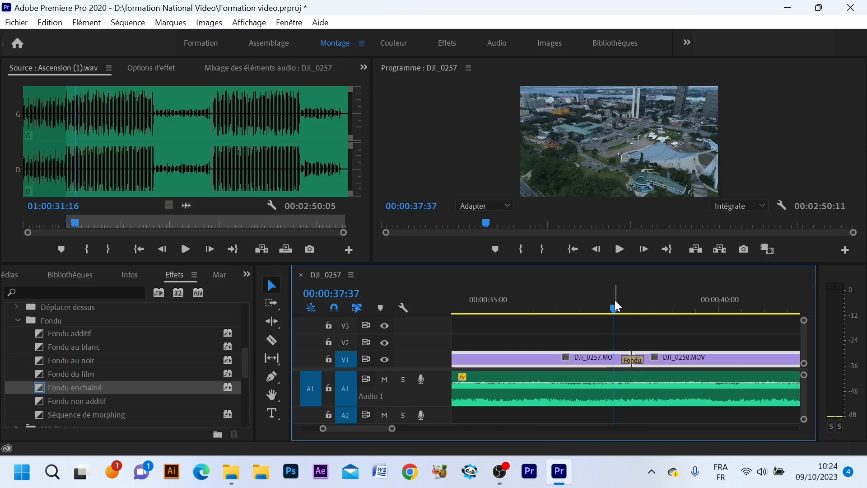
key("space")
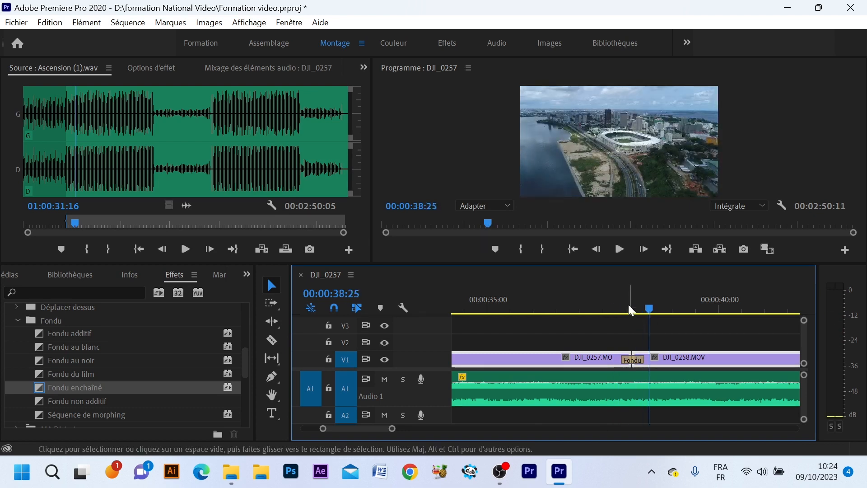
left_click(623, 300)
left_click(635, 301)
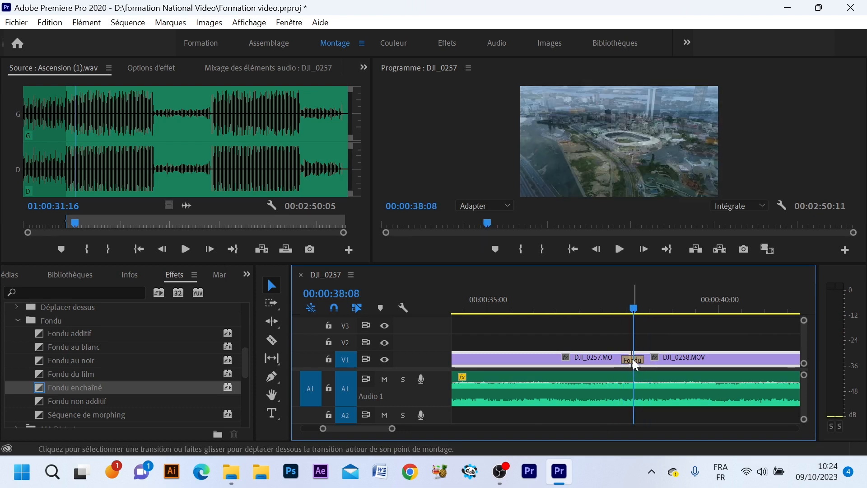
Lengthen the Fondu enchaîné transition evenly around the cut to about 4 seconds and play it through, pausing midway to inspect the blend.
left_click_drag(638, 357, 722, 357)
left_click(538, 302)
key("space")
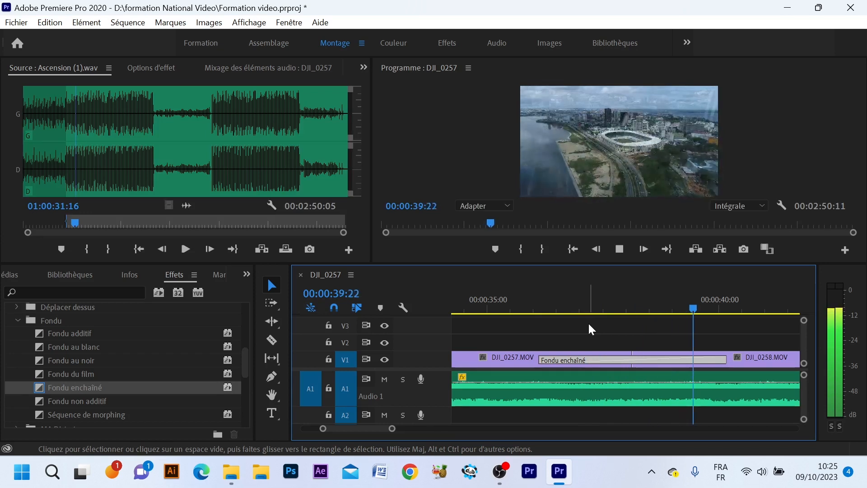
key("space")
left_click(536, 311)
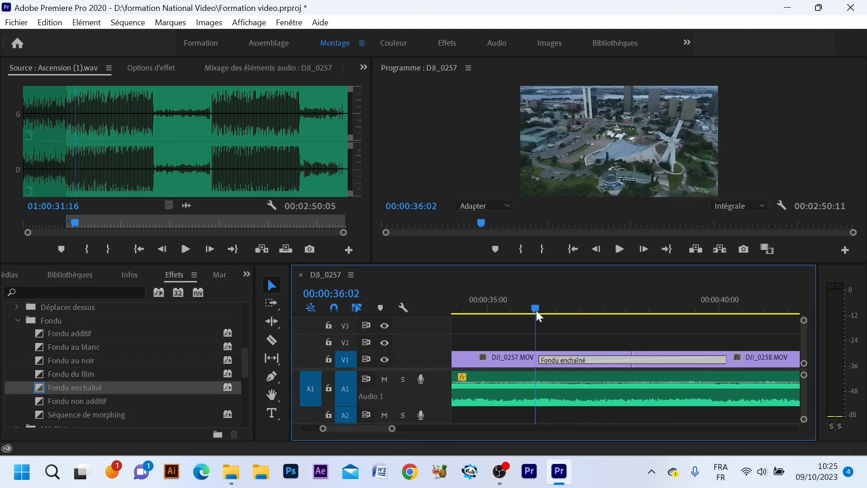
key("space")
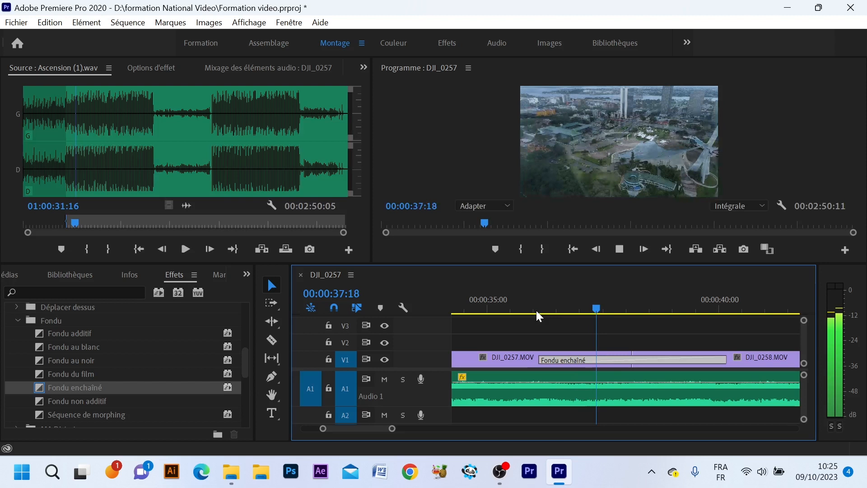
key("space")
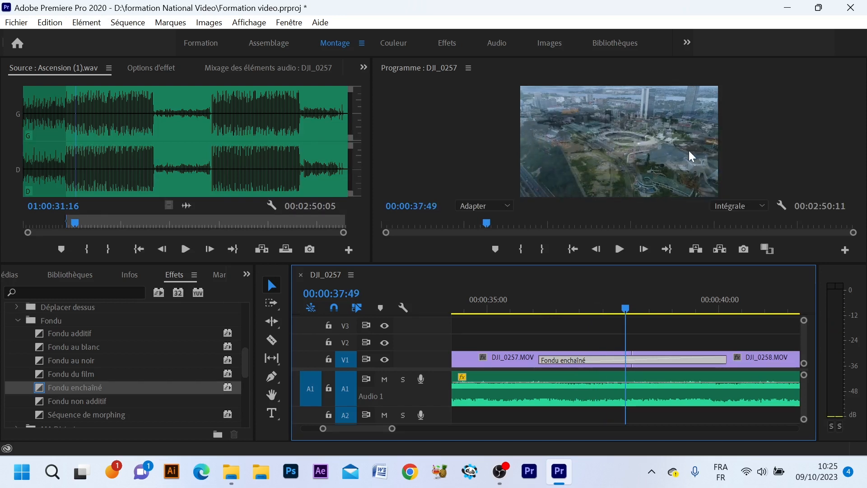
key("space")
key("space")
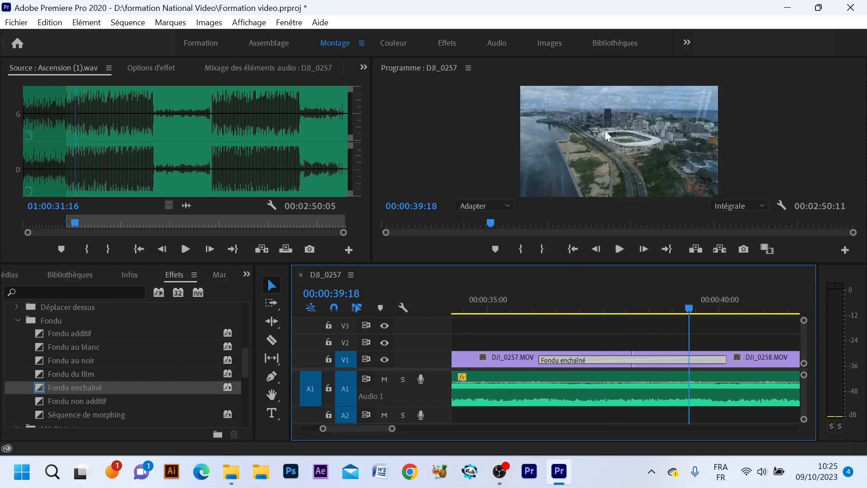
key("space")
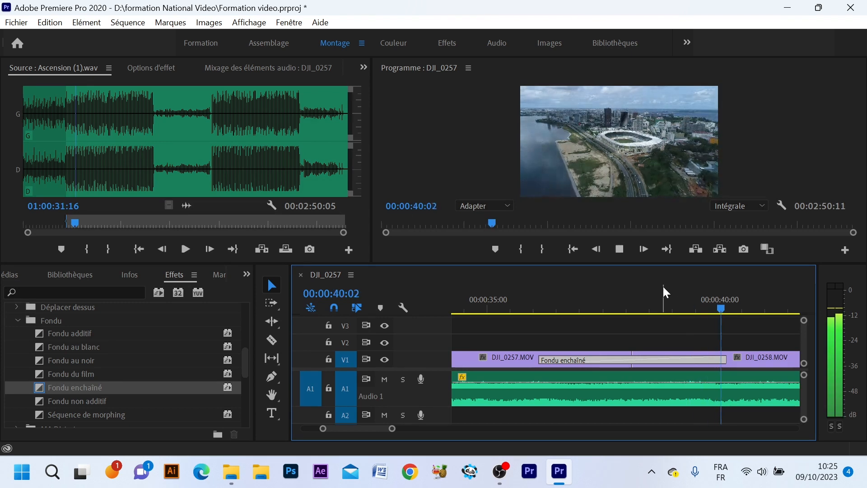
key("space")
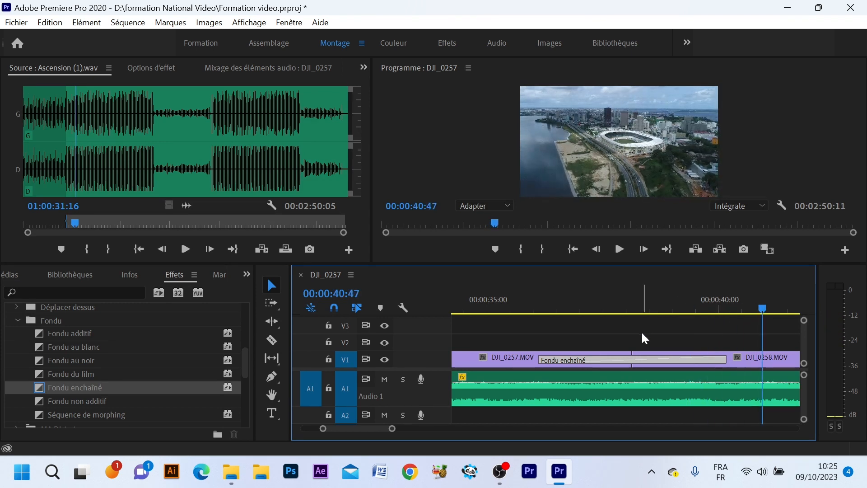
Delete the Fondu enchaîné transition from the cut between the two clips.
left_click(558, 304)
left_click(589, 356)
key("Delete")
Collapse the Fondu group, look at the MA Distorter transitions and browse through the remaining video transition groups.
scroll(54, 365, "down", 2)
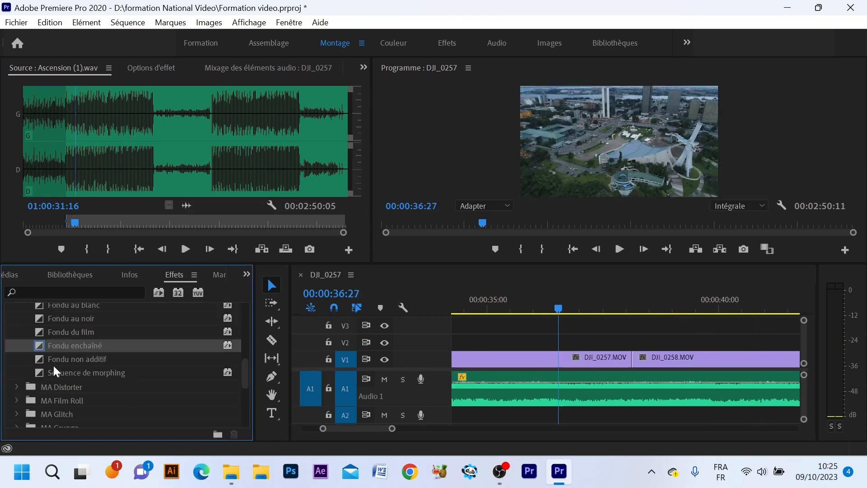
left_click_drag(245, 367, 245, 353)
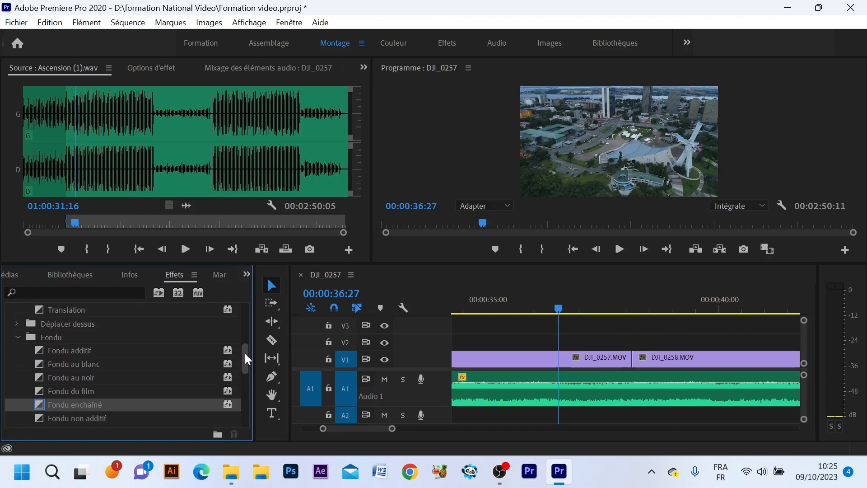
left_click(17, 337)
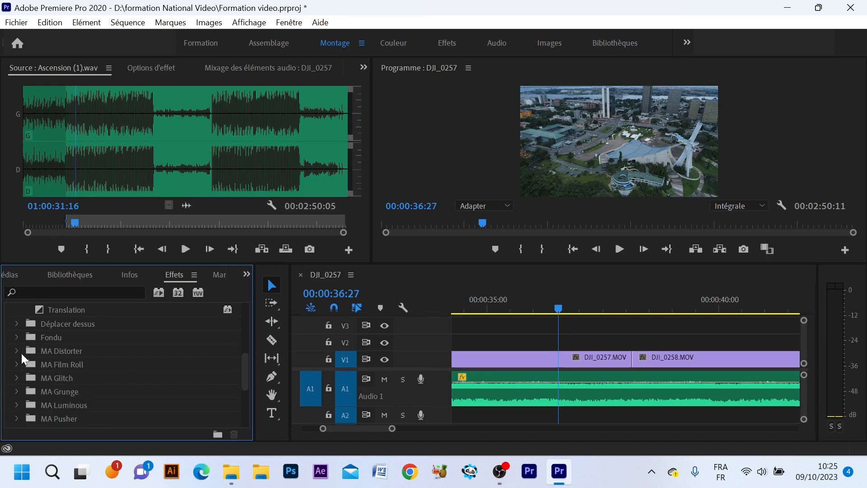
left_click(17, 351)
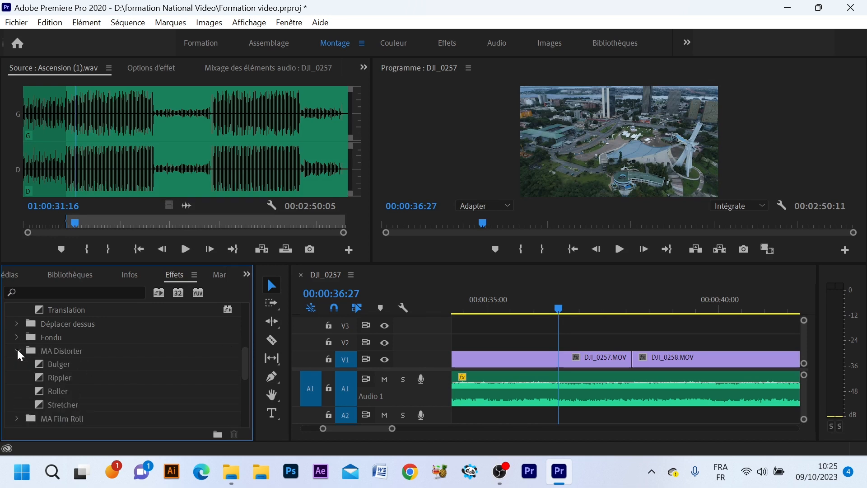
left_click(17, 350)
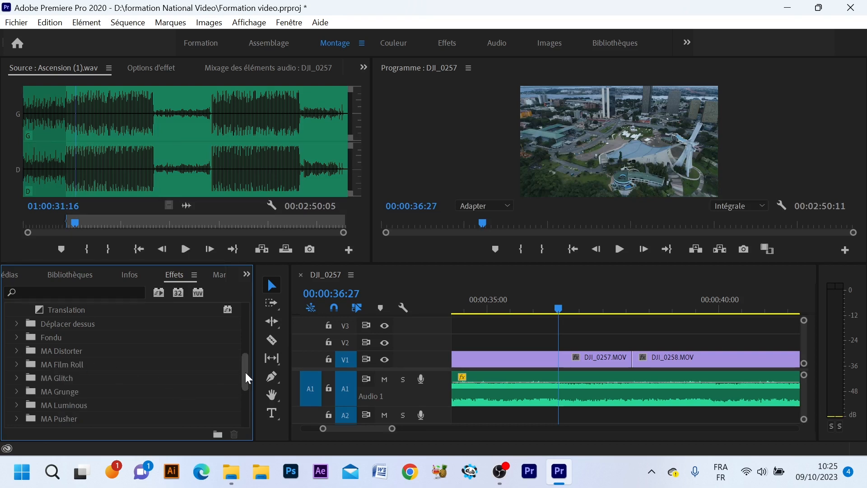
scroll(246, 379, "down", 3)
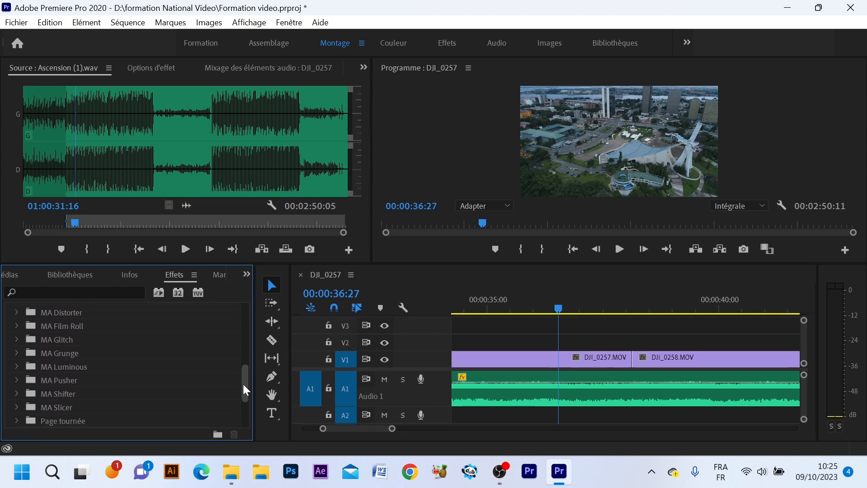
left_click_drag(242, 386, 243, 389)
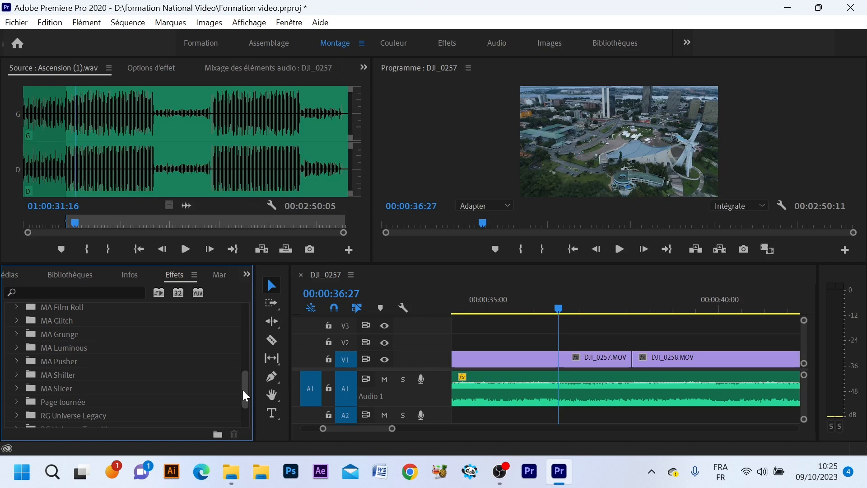
left_click_drag(242, 390, 247, 318)
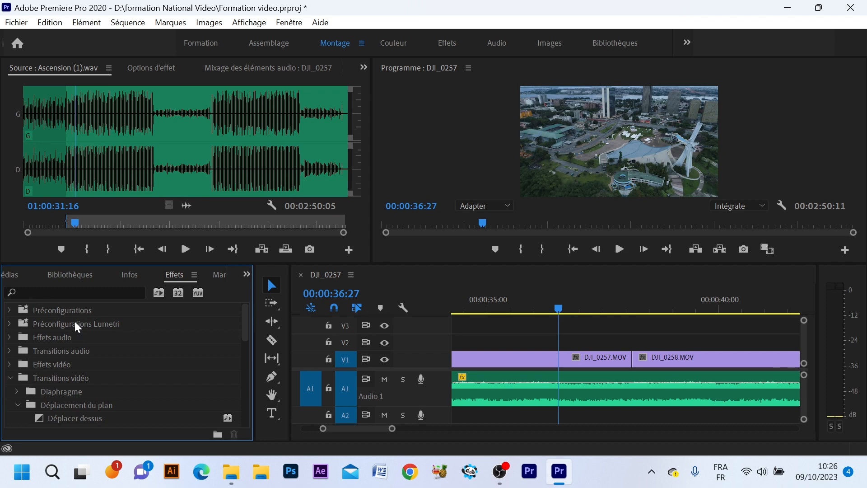
left_click_drag(242, 319, 250, 392)
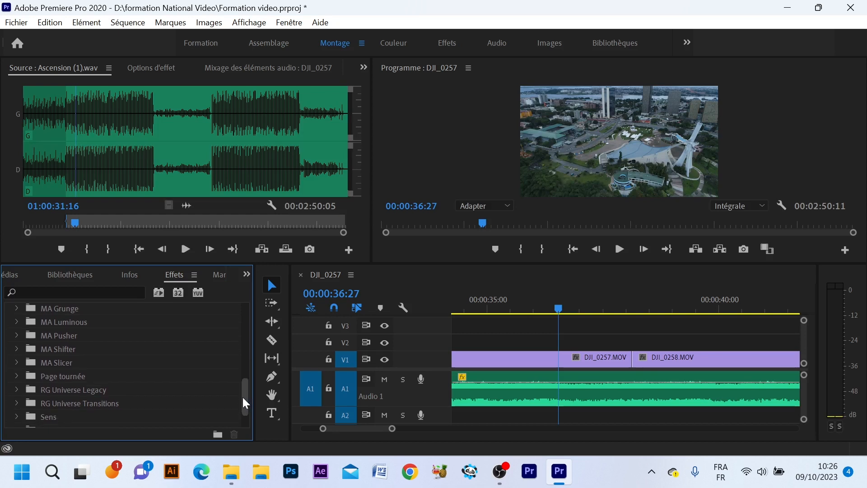
left_click_drag(243, 397, 243, 396)
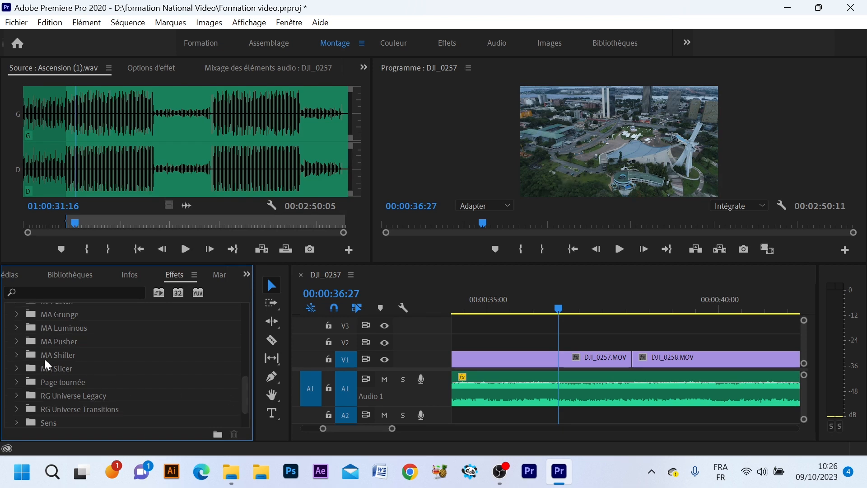
Apply the Spin In transition from the MA Pusher group to the cut between DJI_0257.MOV and DJI_0258.MOV.
left_click(17, 341)
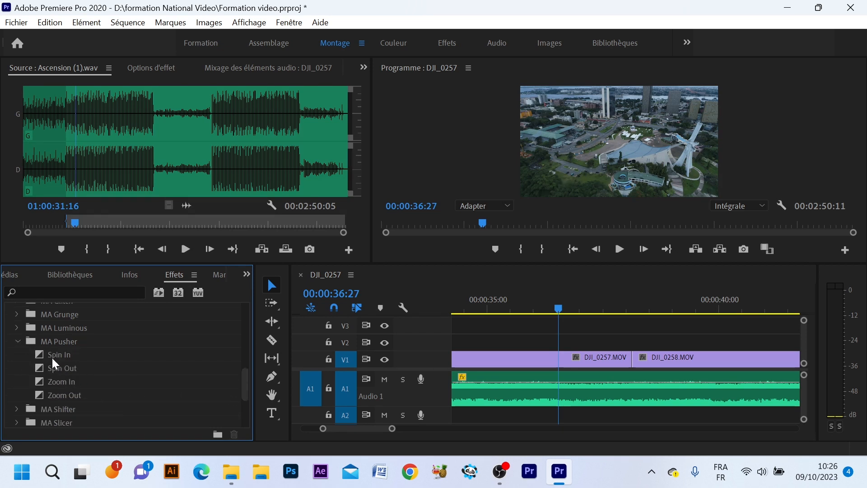
left_click_drag(61, 354, 636, 366)
left_click(632, 306)
key("equal")
key("equal")
key("equal")
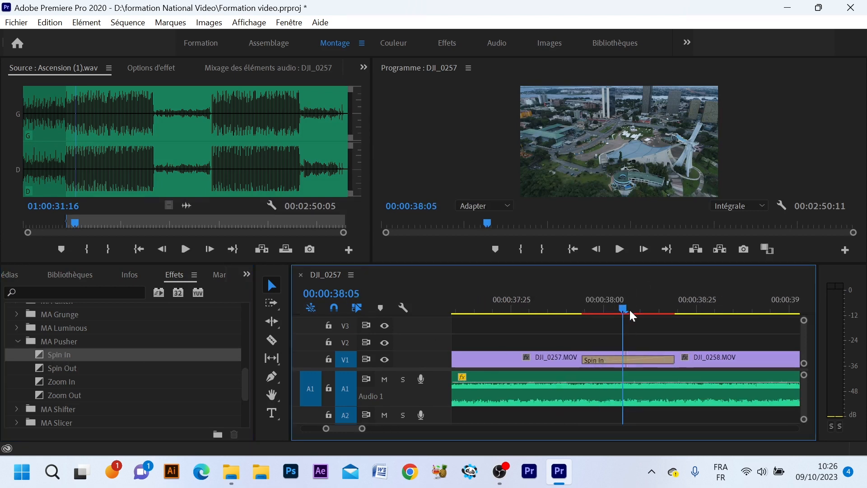
Scrub through the Spin In transition from its start to the cut to preview the spinning effect.
left_click(542, 307)
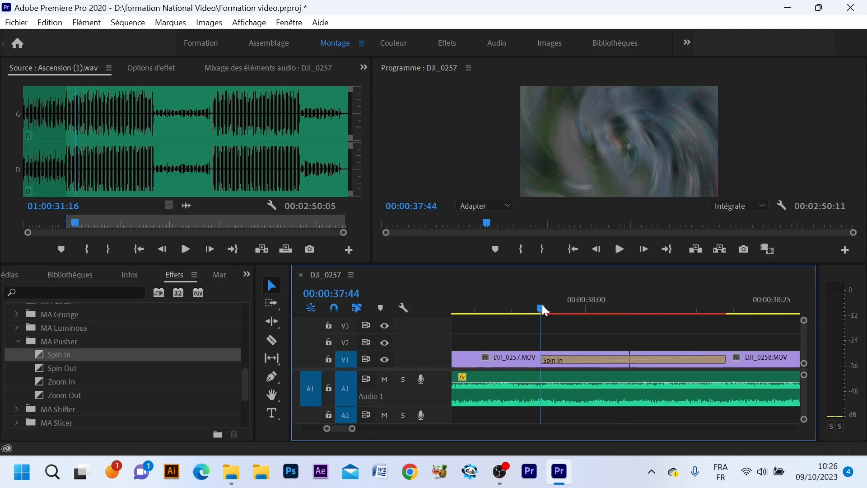
left_click_drag(543, 306, 612, 308)
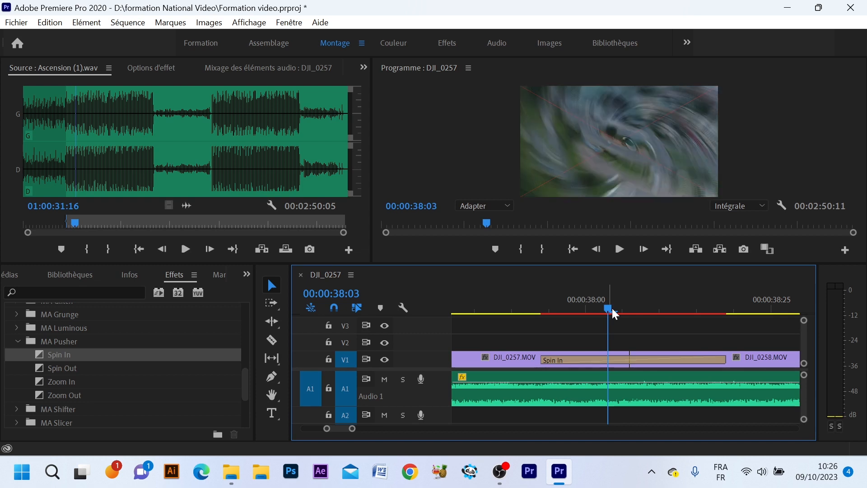
left_click_drag(612, 312, 630, 311)
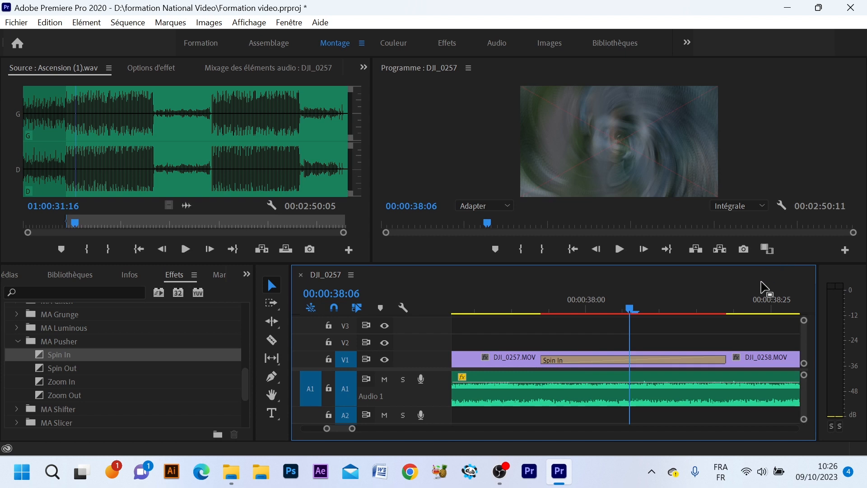
left_click(580, 308)
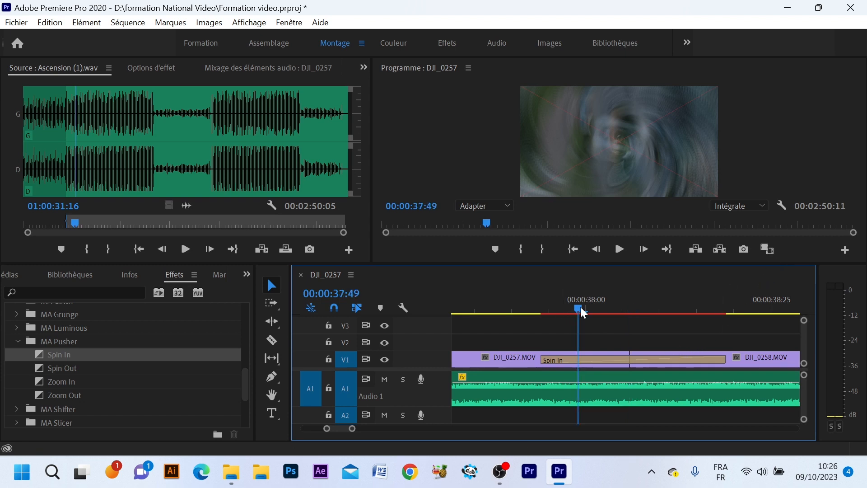
left_click(623, 310)
mouse_move(625, 308)
left_mouse_down()
mouse_move(662, 307)
mouse_move(558, 313)
mouse_move(630, 313)
left_mouse_up()
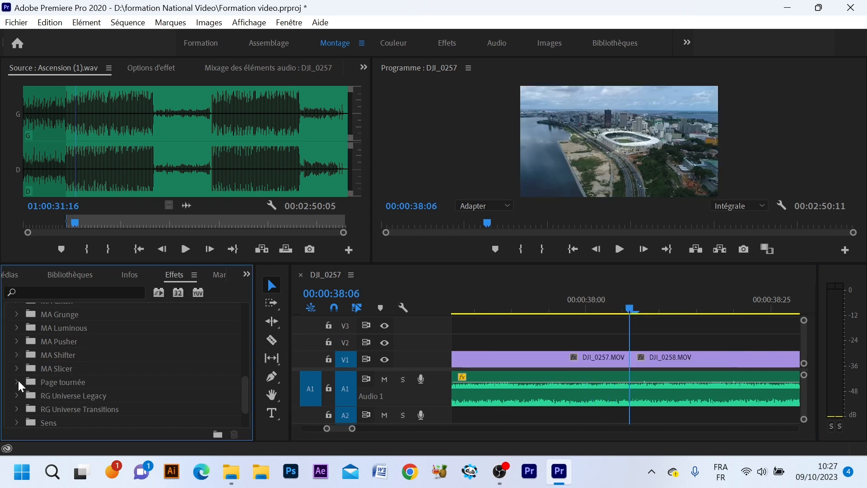
Try the Page tournée transition on the cut between the two clips, scrub into it for a preview, and delete it.
left_click(17, 382)
left_click_drag(60, 396, 627, 354)
left_click_drag(629, 308, 598, 318)
left_click(599, 356)
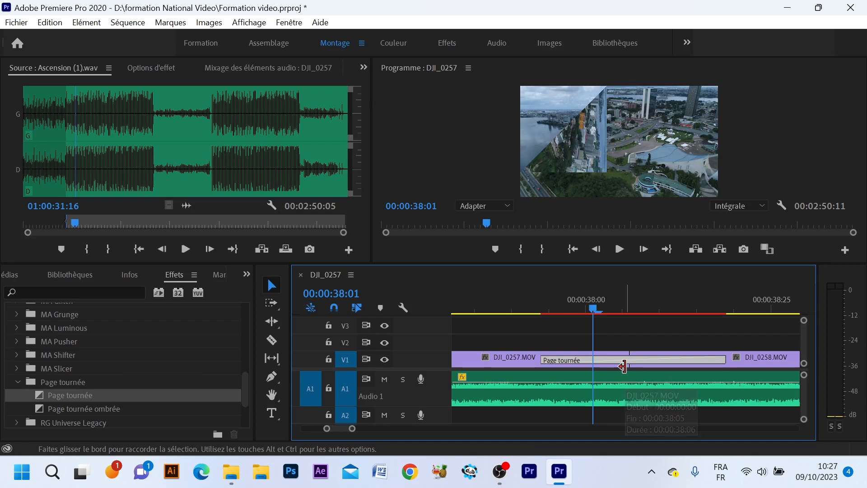
key("Delete")
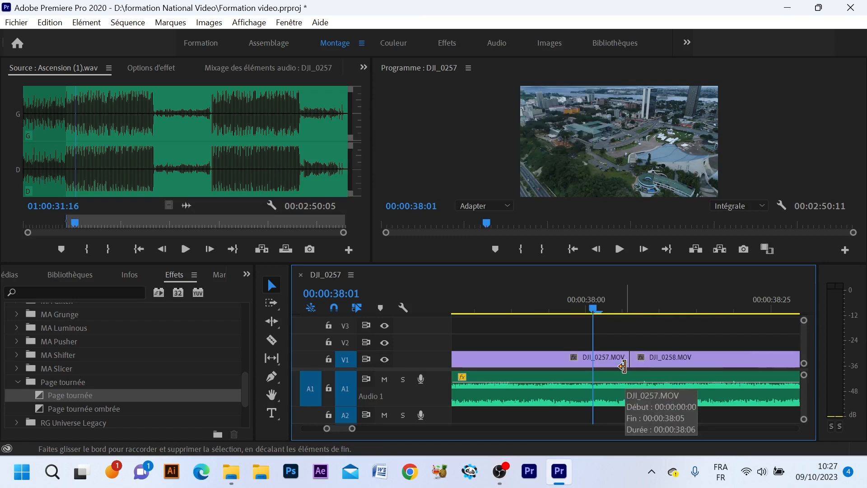
Collapse the video transitions and apply the Bruit video effect from the Bruit et grain group to DJI_0257.MOV.
left_click(17, 381)
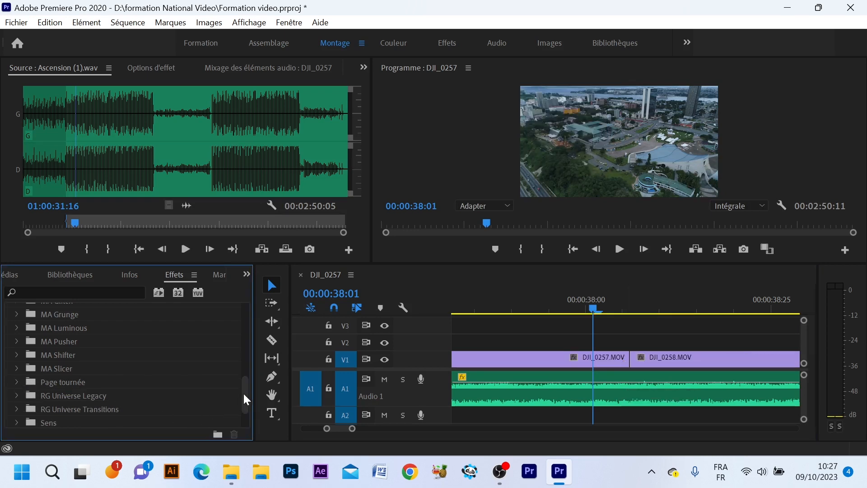
left_click_drag(244, 393, 246, 335)
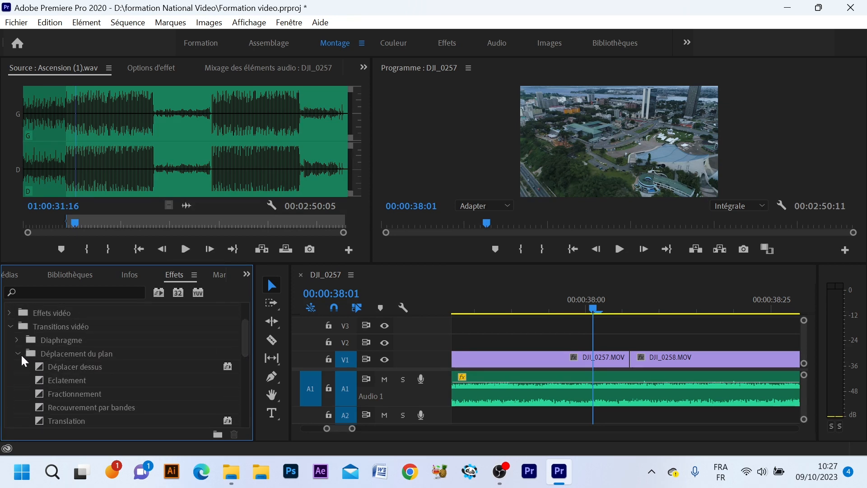
left_click(10, 329)
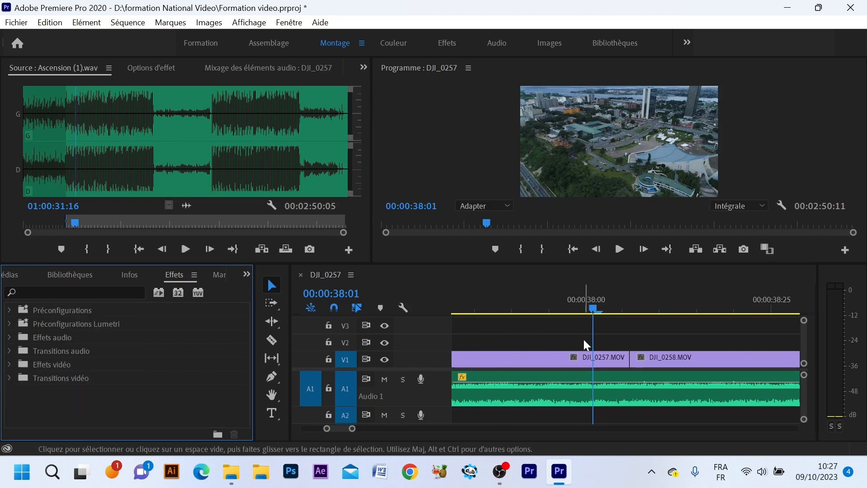
left_click(10, 365)
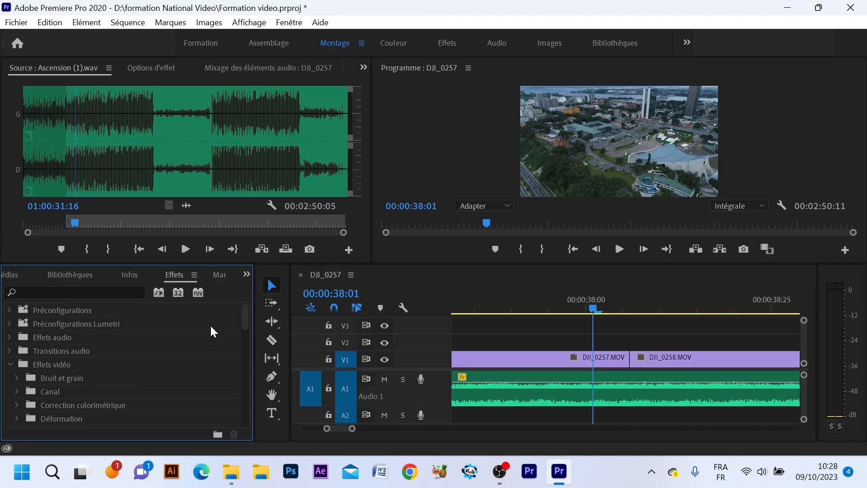
scroll(242, 314, "down", 3)
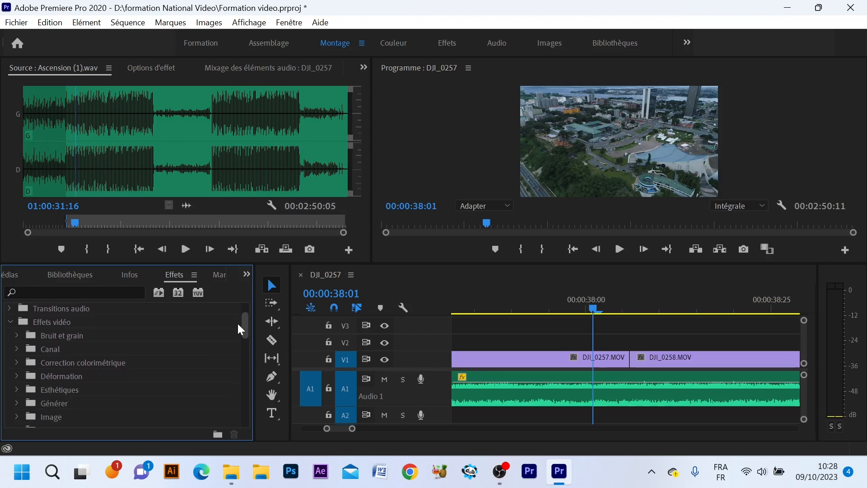
left_click(17, 336)
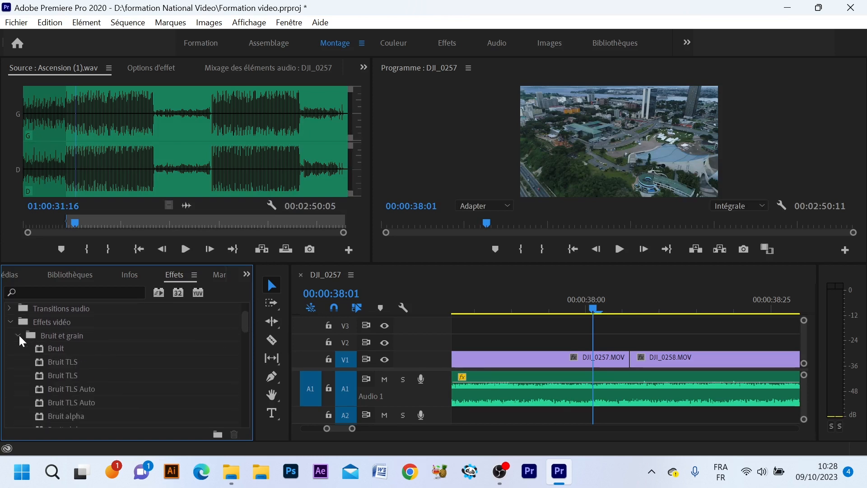
left_click_drag(56, 346, 567, 359)
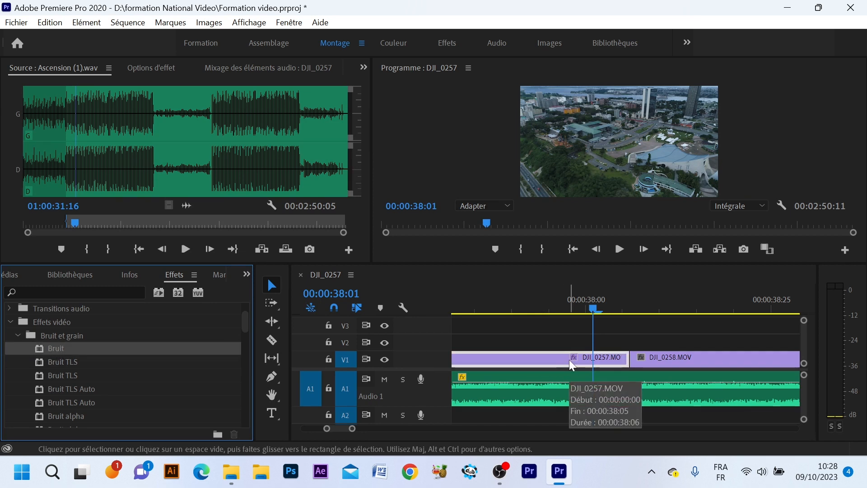
left_click_drag(549, 311, 504, 310)
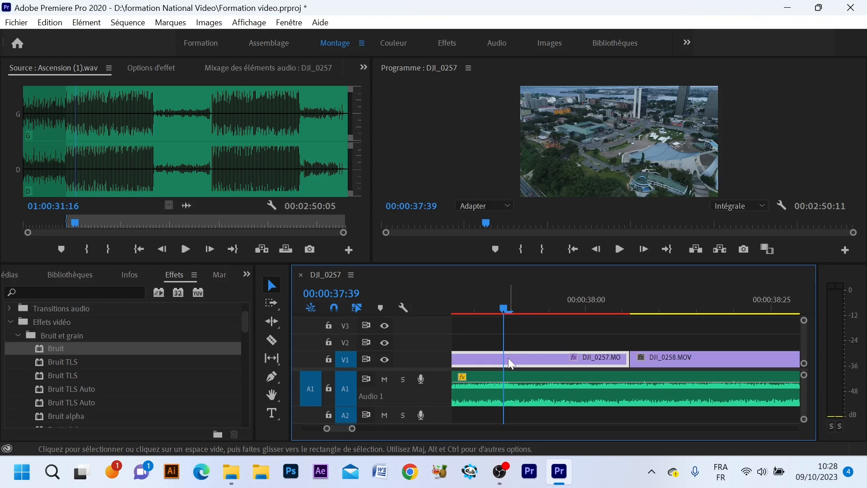
Show the effect options of DJI_0257.MOV and set the Bruit effect's Quantité to 100 %.
left_click(154, 71)
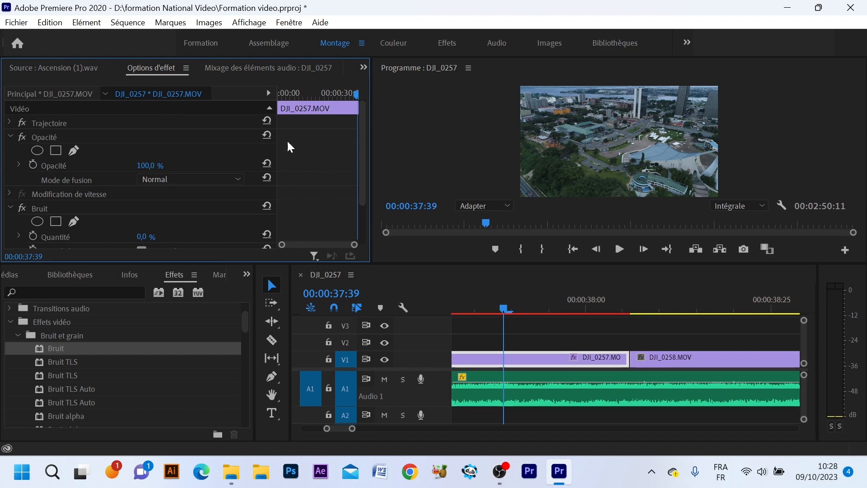
left_click_drag(360, 144, 361, 184)
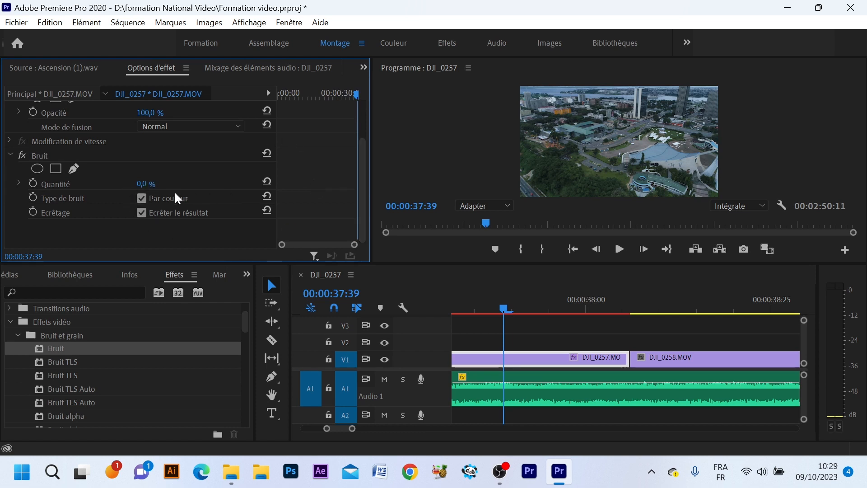
left_click(157, 186)
type("100")
key("Return")
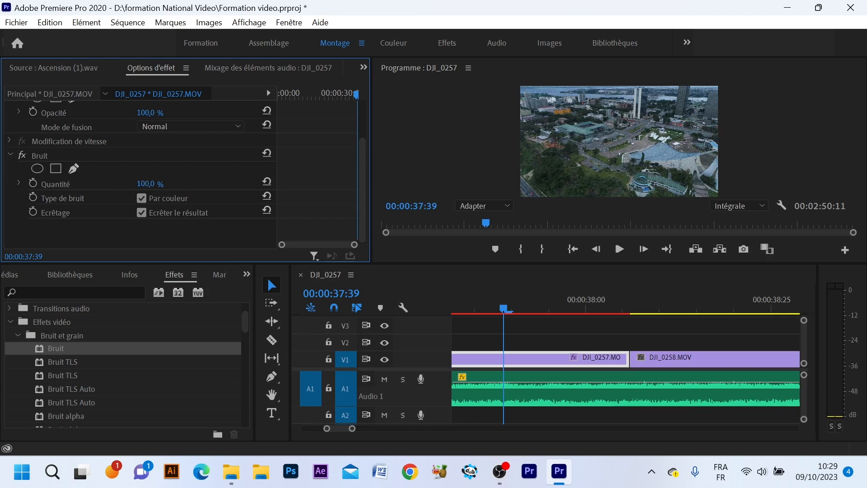
Try a different Quantité for the Bruit effect, and undo all the Quantité changes.
left_click_drag(157, 185, 125, 186)
key("ctrl+z")
key("ctrl+z")
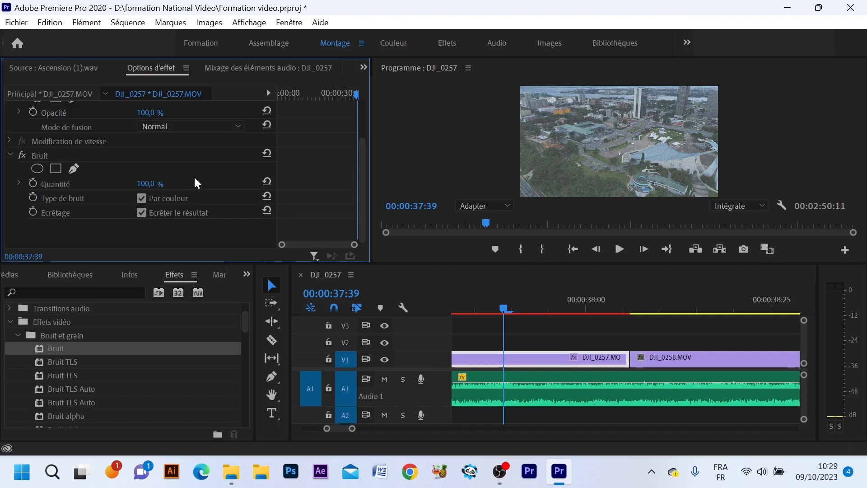
key("ctrl+z")
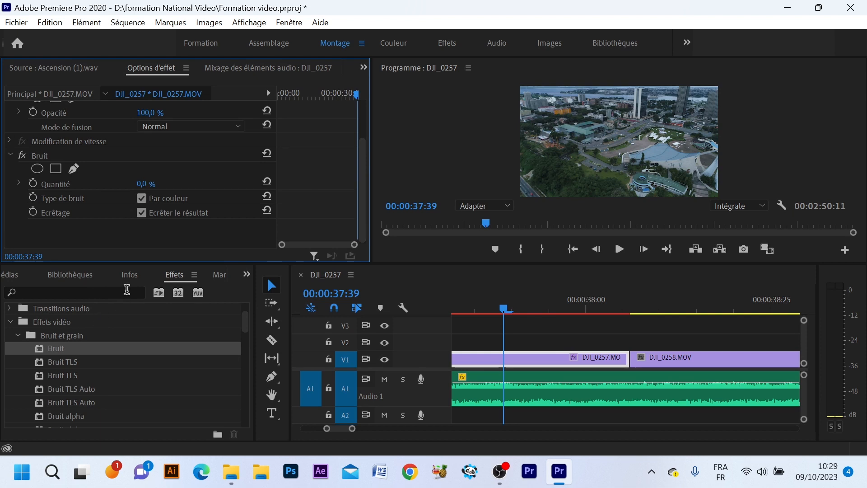
Try the Cercle effect from the Générer group on DJI_0257.MOV, and undo it after previewing the frame.
left_click(83, 359)
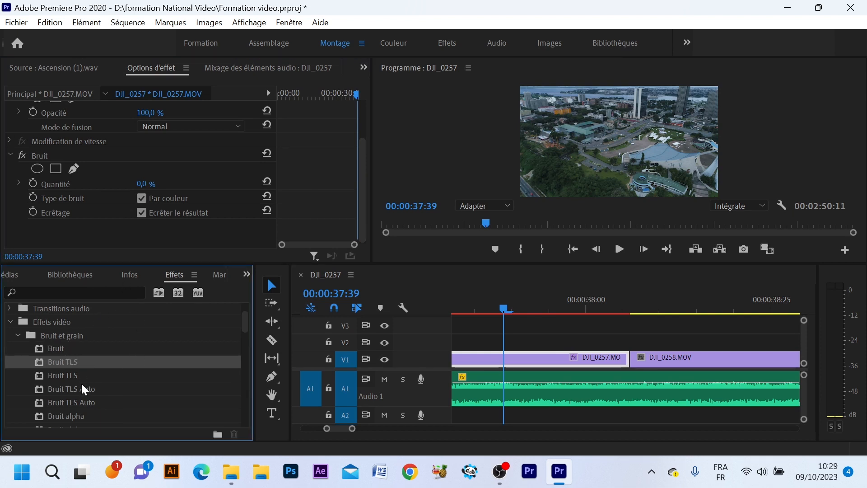
left_click(82, 385)
left_click_drag(246, 315, 246, 343)
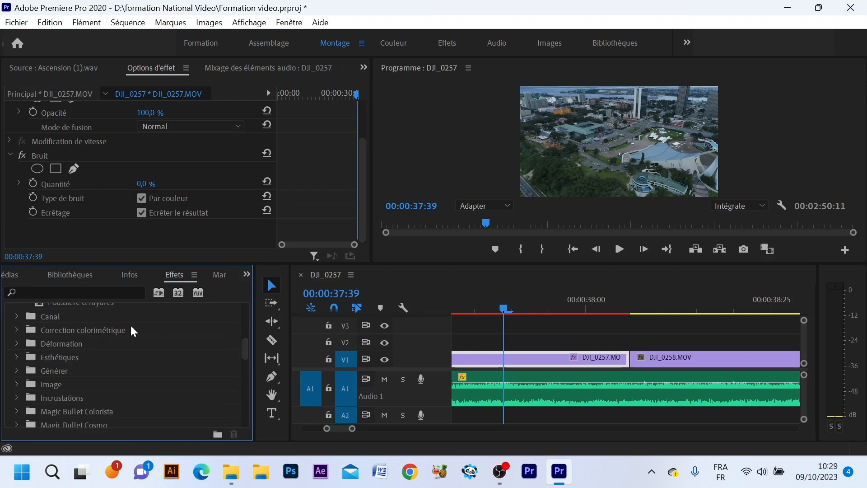
left_click(56, 371)
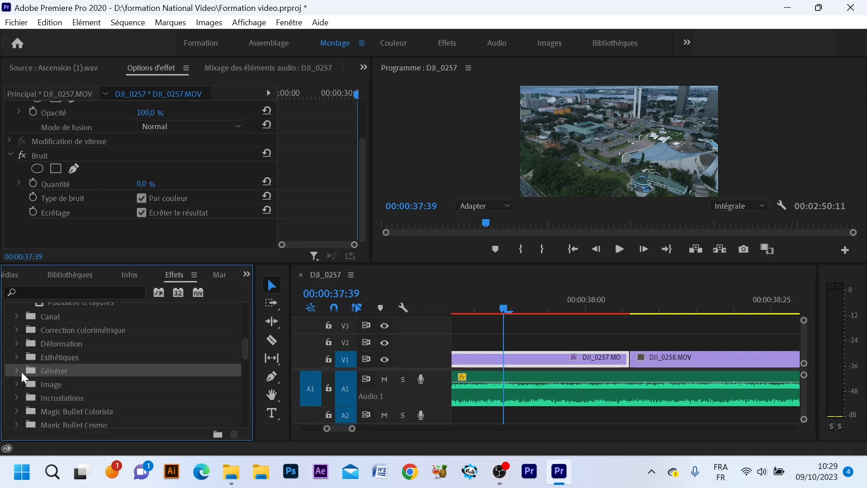
left_click(18, 370)
left_click(56, 382)
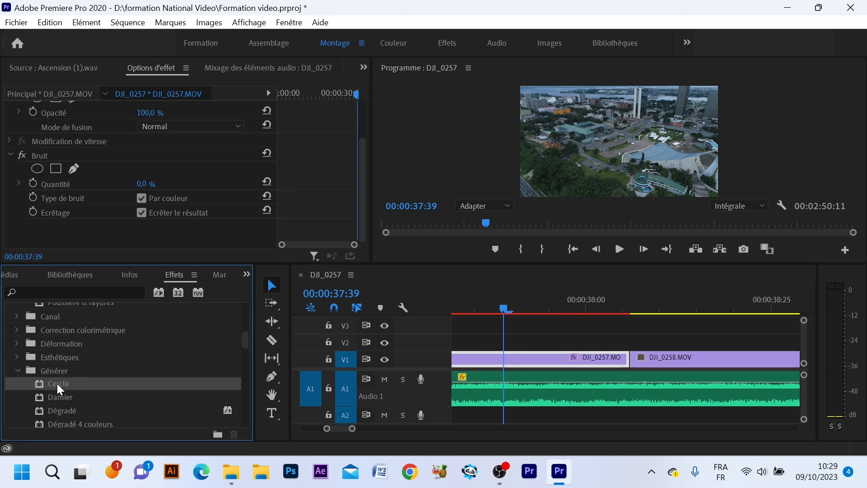
left_click_drag(57, 383, 546, 359)
left_click(550, 301)
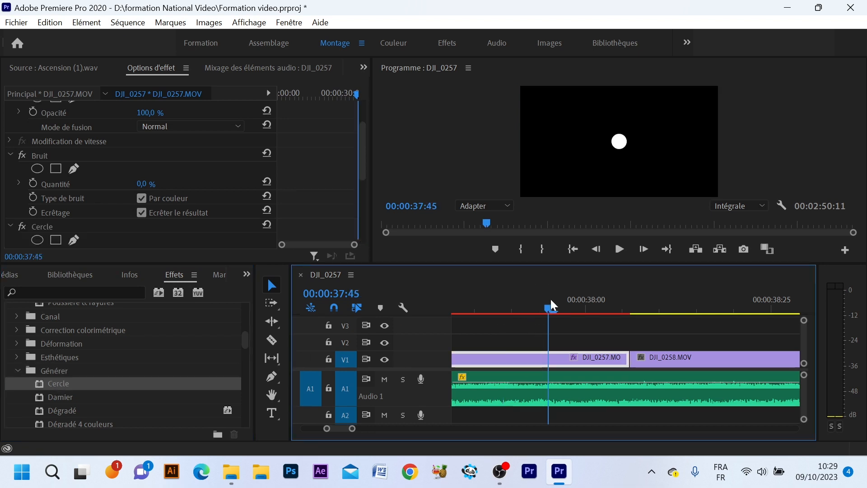
key("ctrl+z")
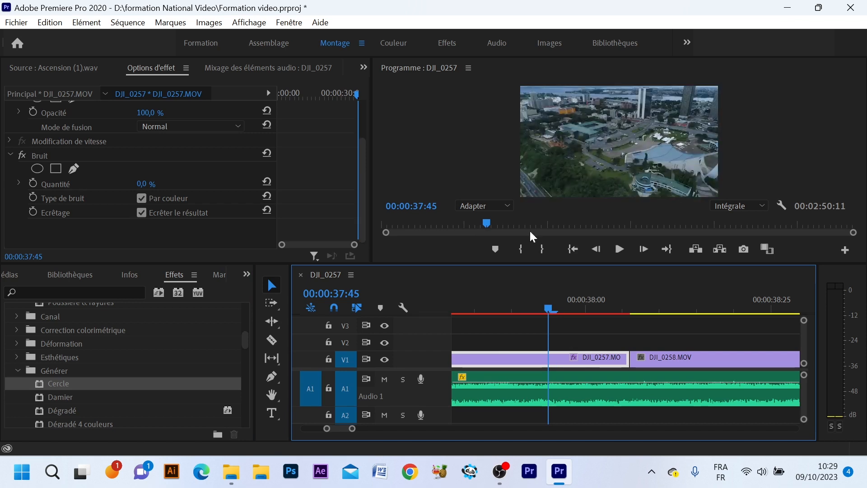
Glance at the Esthétiques effects, and apply the Eclairs effect from the Générer group to DJI_0257.MOV for a preview.
left_click(17, 356)
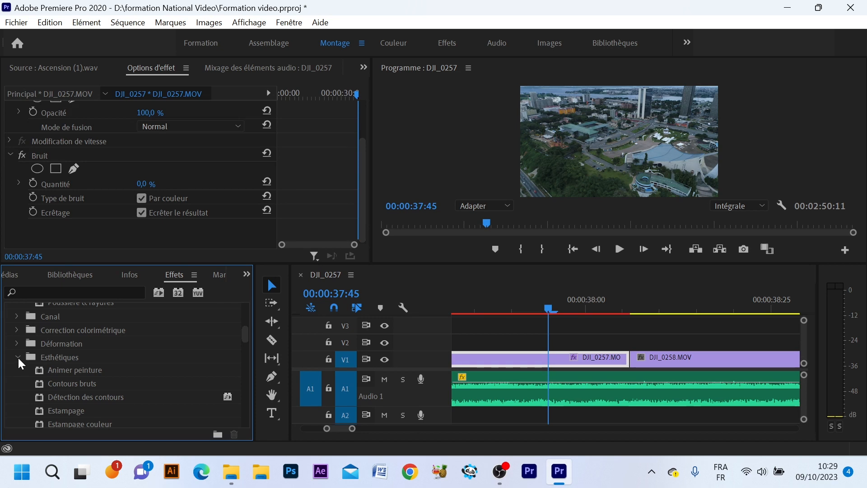
left_click(18, 356)
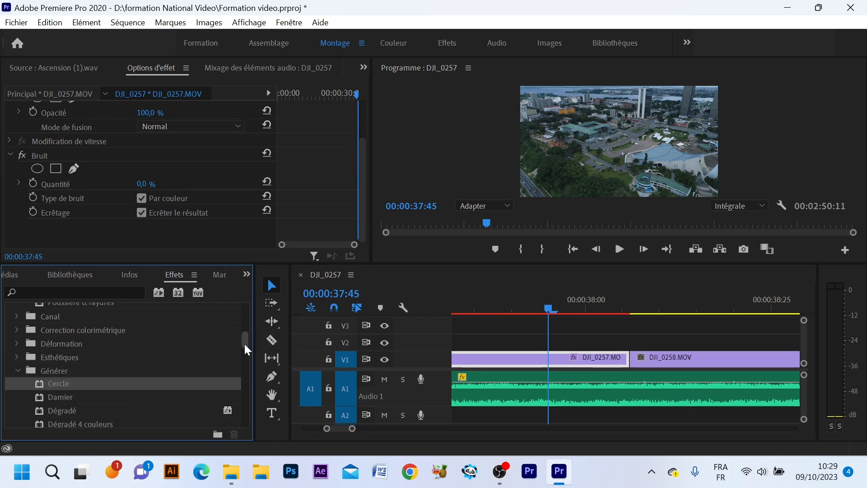
mouse_move(243, 338)
left_mouse_down()
mouse_move(248, 358)
mouse_move(249, 348)
left_mouse_up()
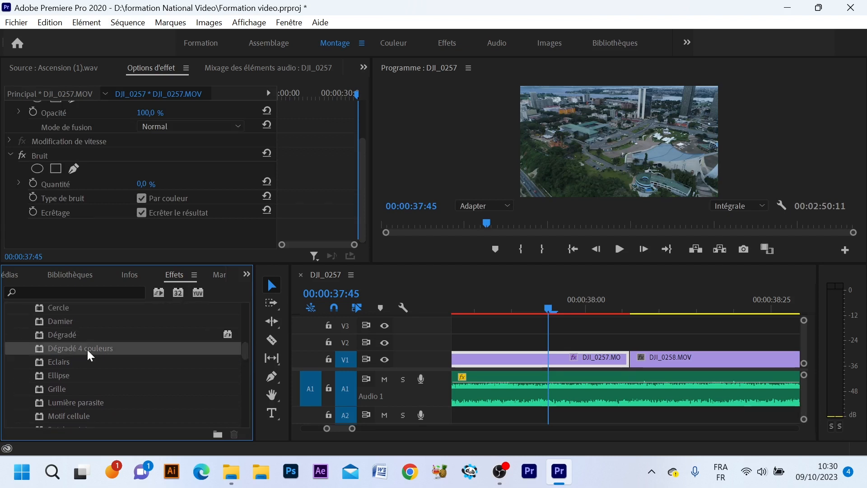
left_click_drag(72, 361, 502, 364)
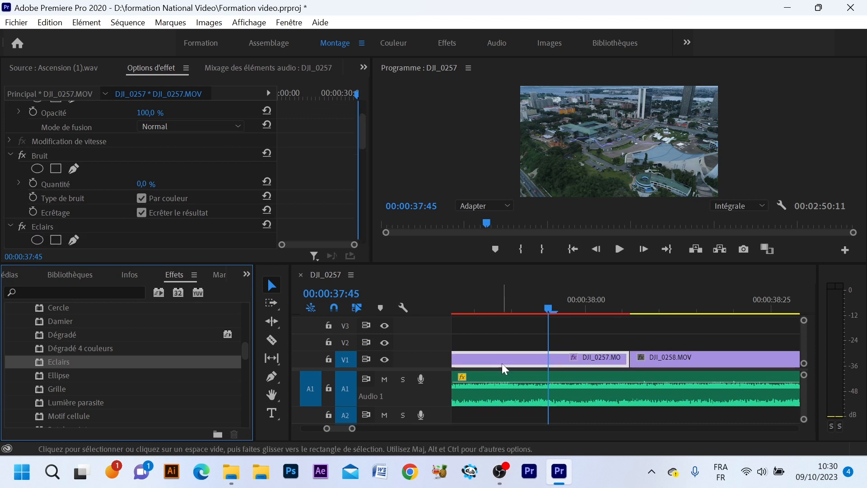
mouse_move(551, 311)
left_mouse_down()
mouse_move(518, 316)
mouse_move(561, 312)
left_mouse_up()
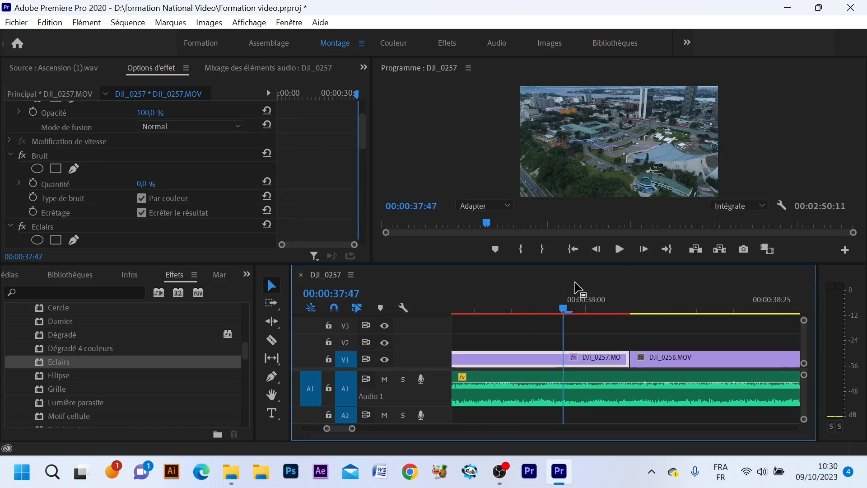
Undo the Eclairs effect on DJI_0257.MOV and collapse the Générer group.
key("ctrl+z")
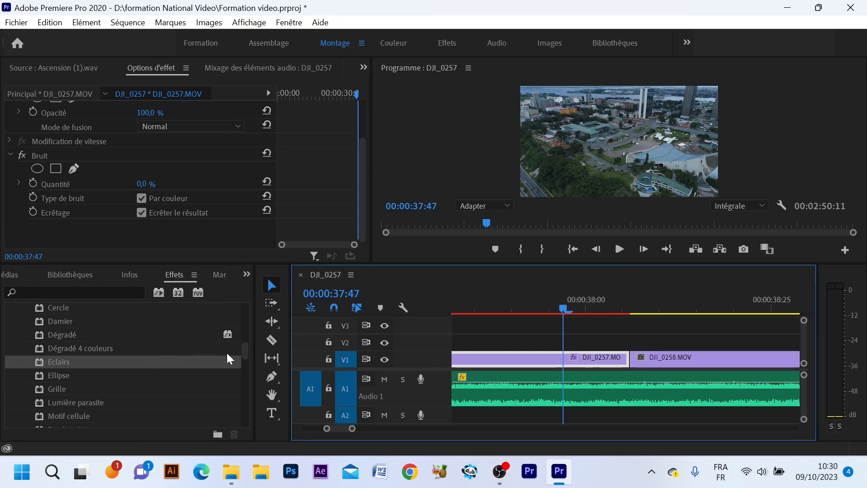
left_click_drag(246, 346, 248, 336)
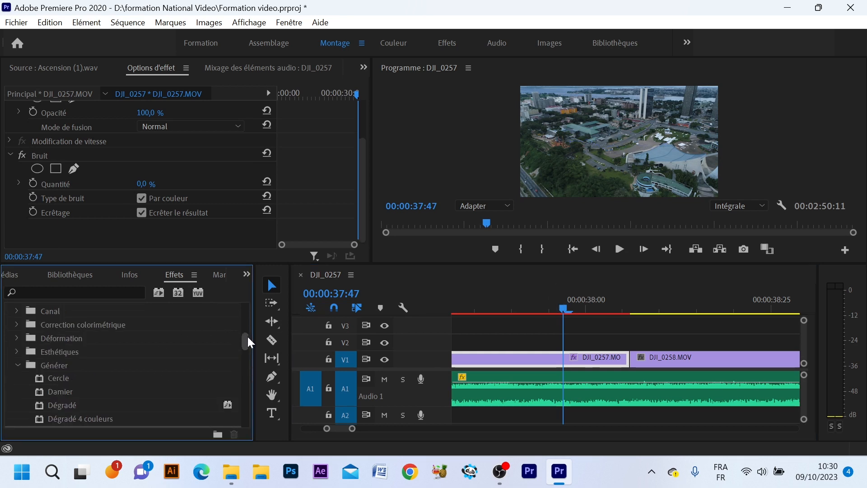
left_click(18, 364)
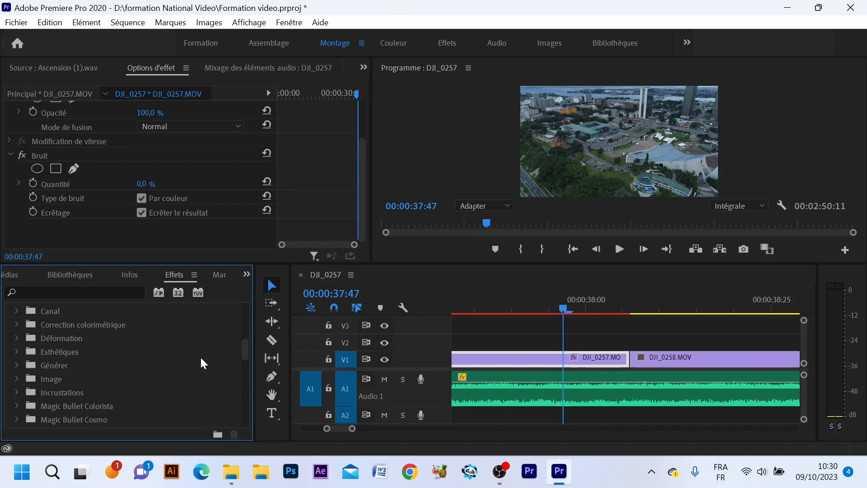